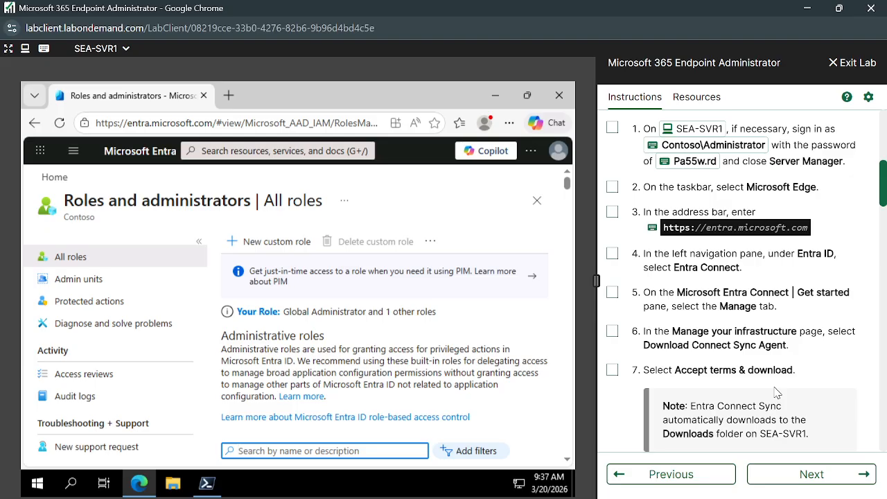
# Review the previous lab's terms of use and summary, and return to the introduction of Practice Lab 0102 on Microsoft Entra Connect.
pyautogui.scroll(5, 776, 393)
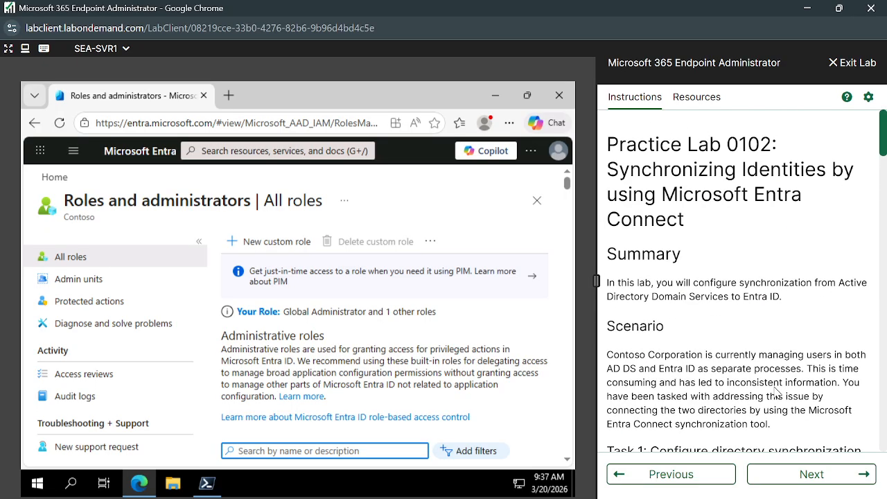
pyautogui.click(655, 481)
pyautogui.scroll(-2, 810, 385)
pyautogui.scroll(-4, 809, 384)
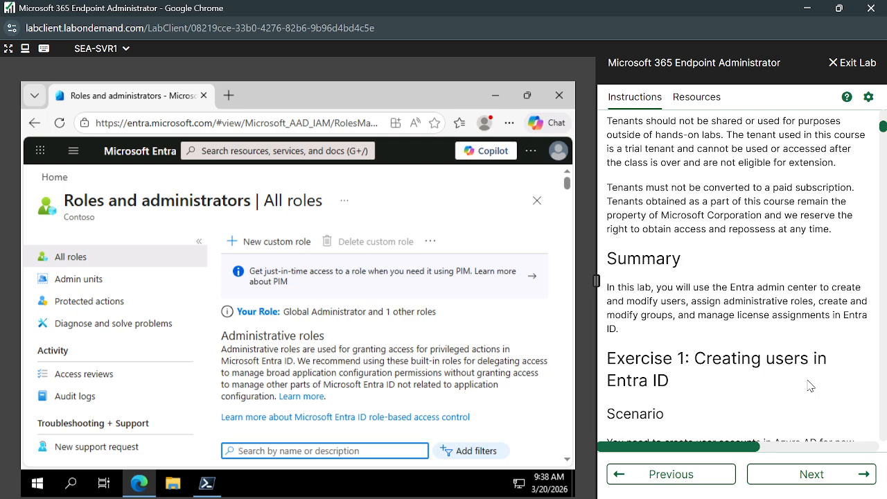
pyautogui.scroll(-1, 811, 386)
pyautogui.scroll(3, 810, 386)
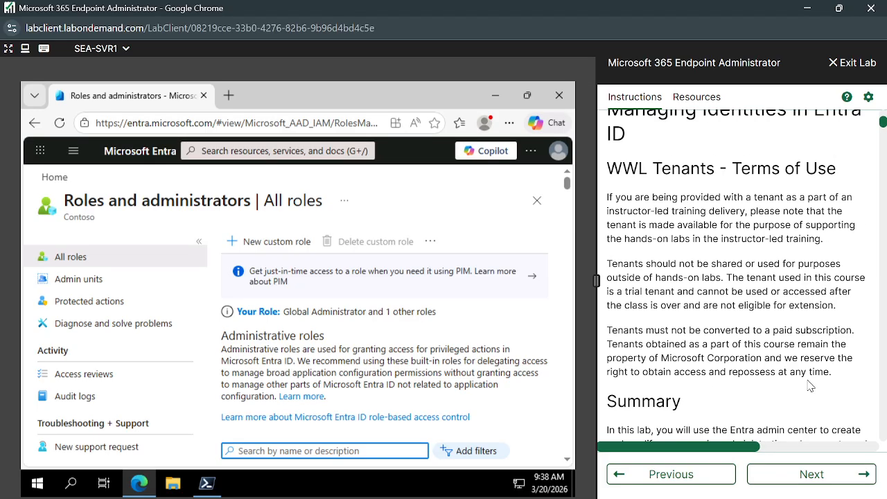
pyautogui.click(825, 478)
pyautogui.scroll(-2, 719, 284)
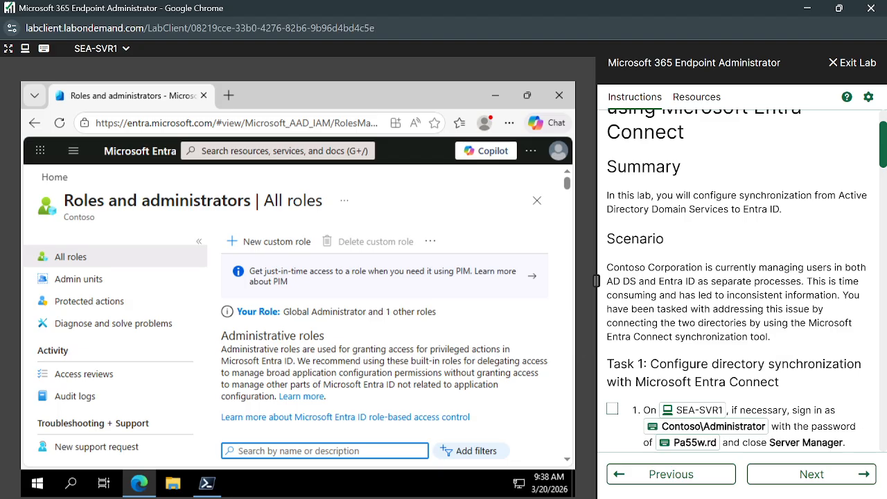
# Switch to the Google Meet call, dismiss its microphone notification and minimize the call window.
pyautogui.moveTo(616, 498)
pyautogui.click(598, 476)
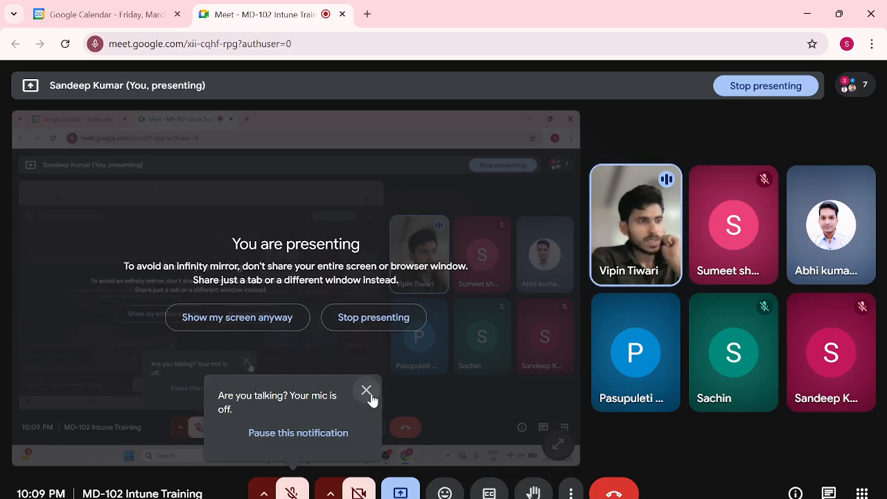
pyautogui.click(366, 390)
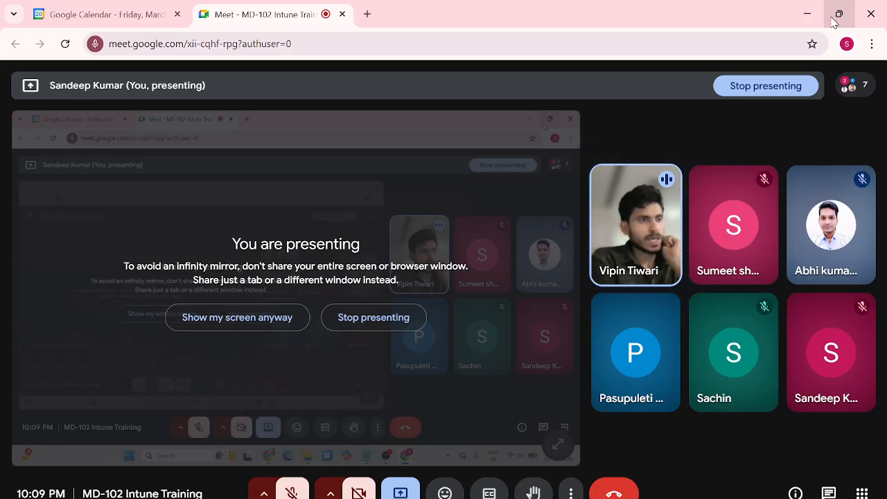
pyautogui.click(808, 16)
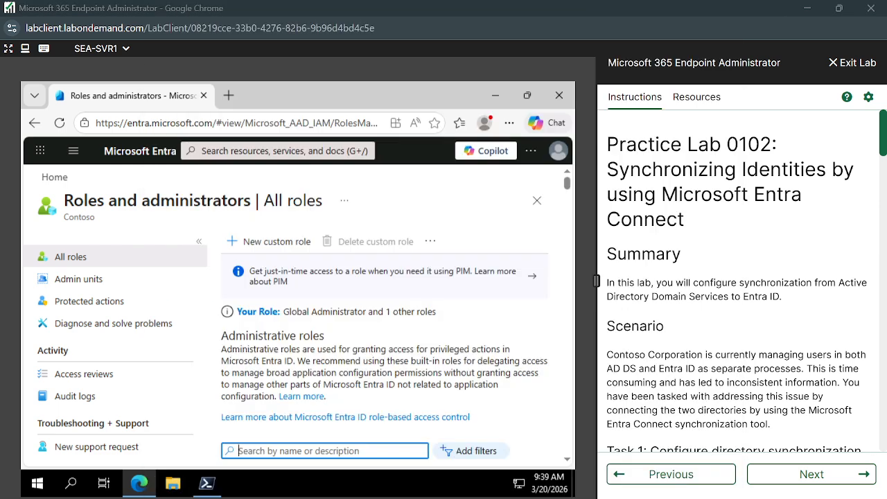
# Open Paint and sketch a server tower with three horizontal bays in the canvas's upper-left area.
pyautogui.press('super')
pyautogui.write('paint')
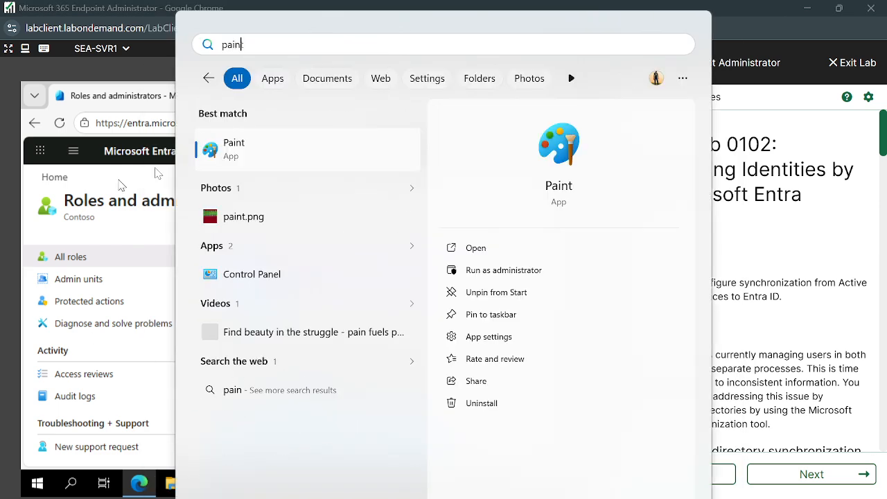
pyautogui.click(273, 145)
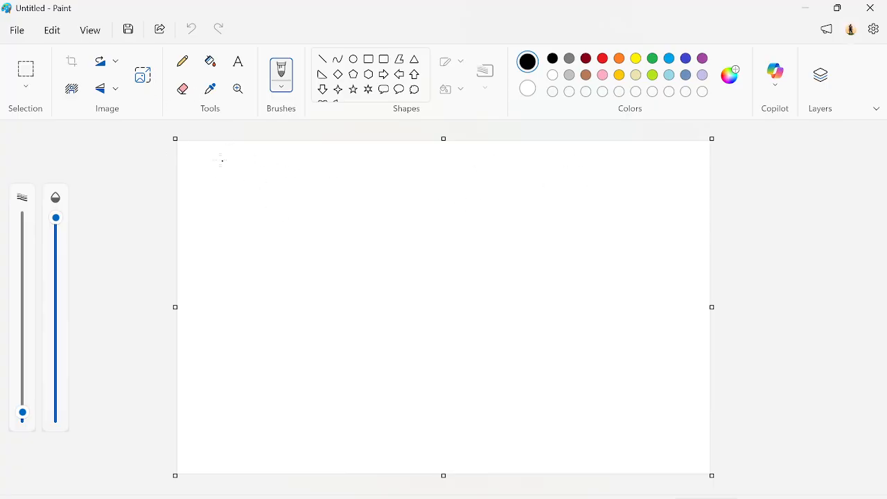
pyautogui.moveTo(217, 159)
pyautogui.mouseDown()
pyautogui.moveTo(217, 317)
pyautogui.moveTo(297, 332)
pyautogui.moveTo(294, 152)
pyautogui.moveTo(254, 149)
pyautogui.moveTo(215, 160)
pyautogui.moveTo(243, 186)
pyautogui.moveTo(305, 201)
pyautogui.moveTo(230, 203)
pyautogui.moveTo(217, 190)
pyautogui.mouseUp()
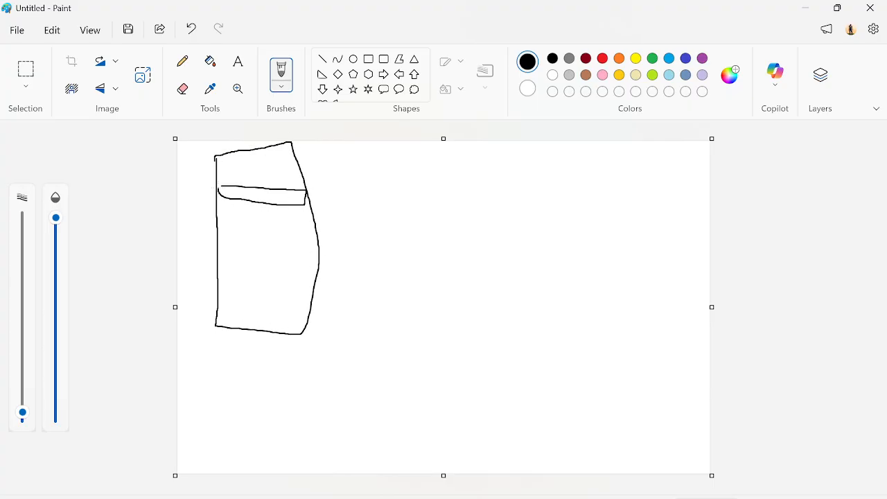
pyautogui.moveTo(236, 223)
pyautogui.mouseDown()
pyautogui.moveTo(296, 234)
pyautogui.moveTo(246, 243)
pyautogui.moveTo(225, 226)
pyautogui.moveTo(251, 222)
pyautogui.mouseUp()
pyautogui.moveTo(226, 268)
pyautogui.mouseDown()
pyautogui.moveTo(285, 268)
pyautogui.moveTo(275, 294)
pyautogui.moveTo(222, 279)
pyautogui.moveTo(229, 270)
pyautogui.mouseUp()
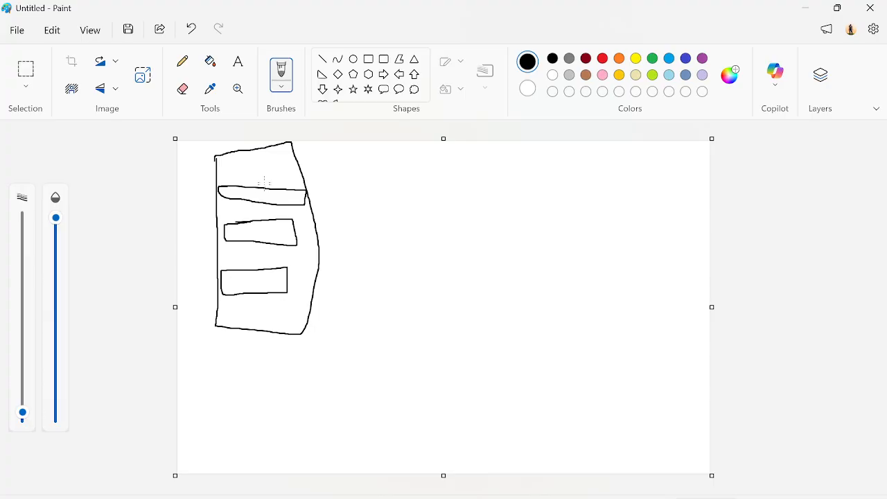
# Draw small squares inside the server's bays: three in the upper bay and two in each of the other bays.
pyautogui.moveTo(261, 196); pyautogui.dragTo(298, 199)
pyautogui.moveTo(233, 195); pyautogui.dragTo(243, 190)
pyautogui.moveTo(236, 233)
pyautogui.mouseDown()
pyautogui.moveTo(267, 245)
pyautogui.moveTo(269, 233)
pyautogui.mouseUp()
pyautogui.moveTo(237, 283); pyautogui.dragTo(245, 283)
pyautogui.moveTo(276, 283); pyautogui.dragTo(285, 284)
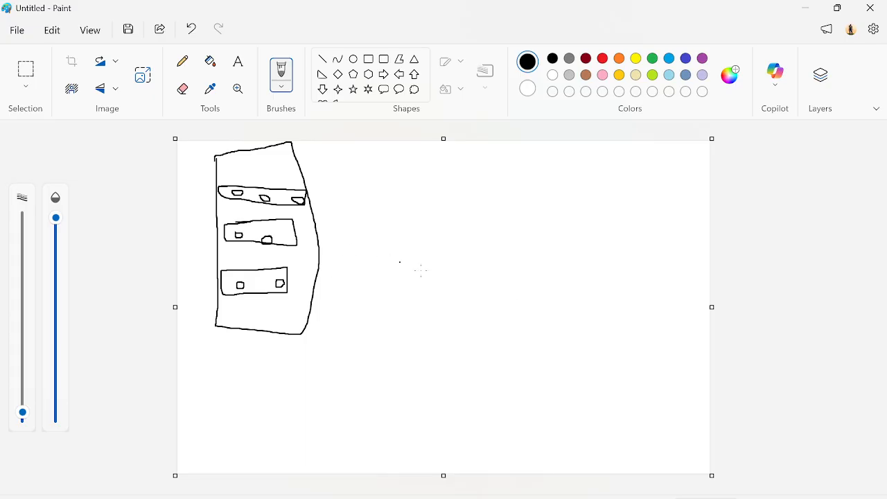
# Draw an arrow leading away from the server towards a cloud outline on the opposite side of the canvas.
pyautogui.moveTo(335, 240)
pyautogui.mouseDown()
pyautogui.moveTo(445, 241)
pyautogui.moveTo(433, 256)
pyautogui.mouseUp()
pyautogui.moveTo(498, 302)
pyautogui.mouseDown()
pyautogui.moveTo(667, 300)
pyautogui.moveTo(619, 211)
pyautogui.moveTo(575, 181)
pyautogui.moveTo(544, 236)
pyautogui.moveTo(479, 257)
pyautogui.moveTo(486, 301)
pyautogui.moveTo(495, 303)
pyautogui.mouseUp()
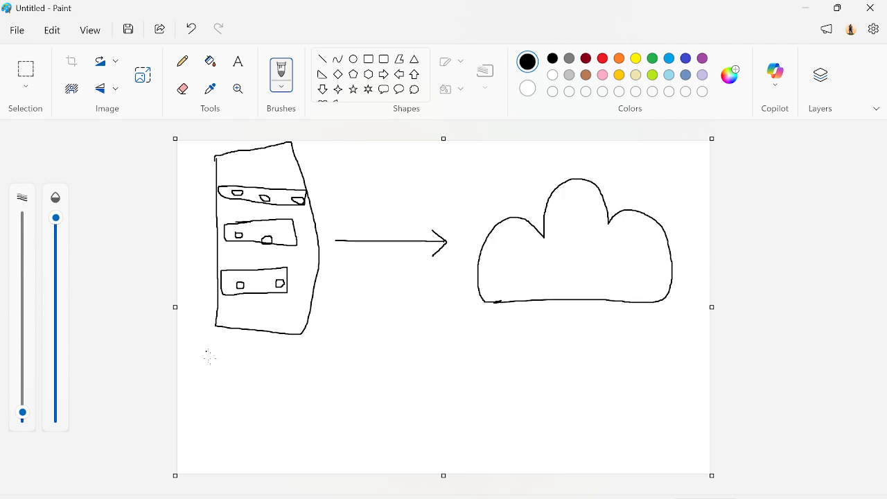
# Handwrite "SCCM + AD-DS" below the server and cloud drawings.
pyautogui.moveTo(317, 347)
pyautogui.mouseDown()
pyautogui.moveTo(298, 348)
pyautogui.moveTo(327, 365)
pyautogui.moveTo(300, 374)
pyautogui.mouseUp()
pyautogui.moveTo(355, 338); pyautogui.dragTo(367, 375)
pyautogui.moveTo(386, 338)
pyautogui.mouseDown()
pyautogui.moveTo(385, 368)
pyautogui.moveTo(409, 362)
pyautogui.moveTo(427, 331)
pyautogui.moveTo(442, 356)
pyautogui.moveTo(463, 339)
pyautogui.moveTo(458, 352)
pyautogui.mouseUp()
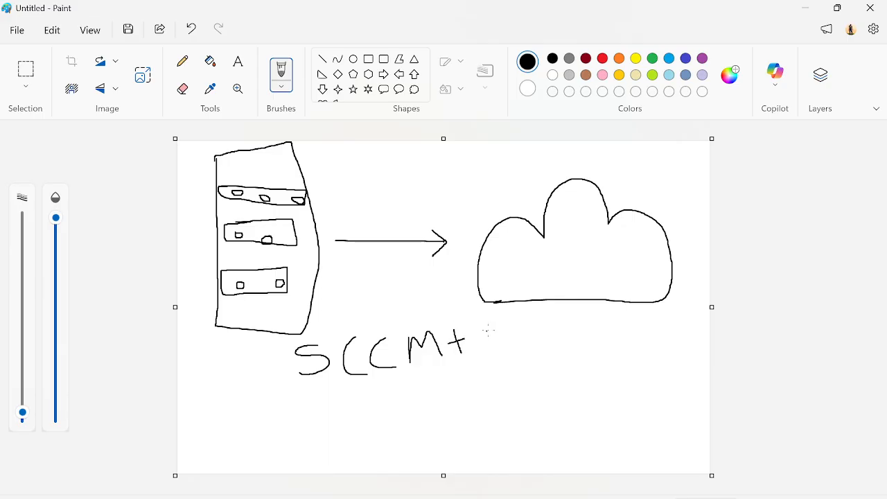
pyautogui.moveTo(489, 324)
pyautogui.mouseDown()
pyautogui.moveTo(489, 367)
pyautogui.moveTo(496, 334)
pyautogui.moveTo(513, 362)
pyautogui.moveTo(531, 330)
pyautogui.moveTo(529, 360)
pyautogui.mouseUp()
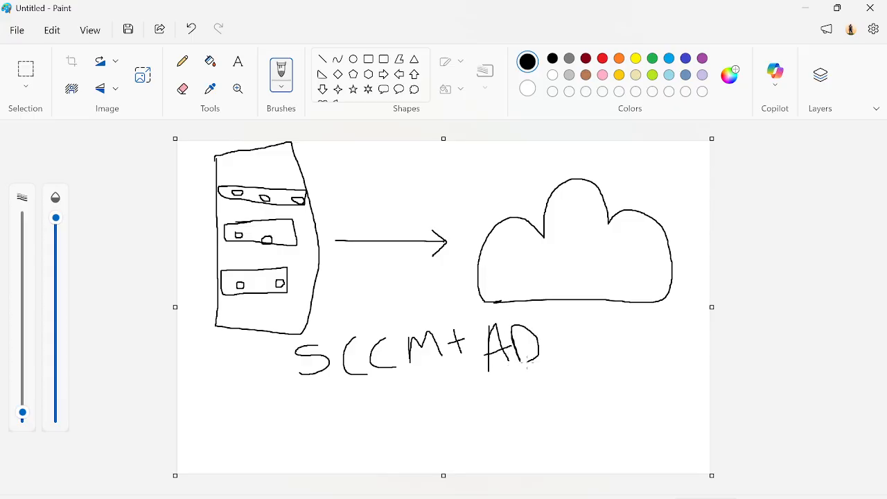
pyautogui.moveTo(553, 321)
pyautogui.mouseDown()
pyautogui.moveTo(554, 360)
pyautogui.moveTo(567, 352)
pyautogui.moveTo(555, 359)
pyautogui.mouseUp()
pyautogui.moveTo(592, 318)
pyautogui.mouseDown()
pyautogui.moveTo(583, 329)
pyautogui.moveTo(595, 349)
pyautogui.moveTo(578, 357)
pyautogui.mouseUp()
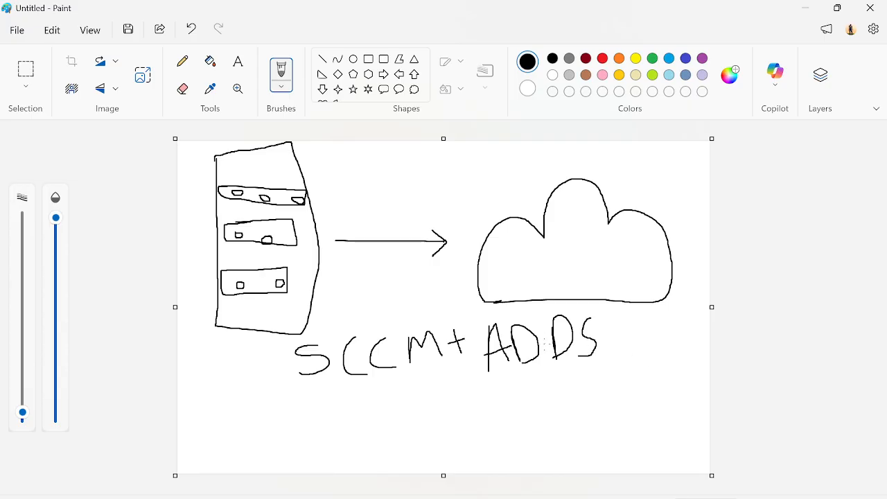
pyautogui.click(546, 343)
# Circle SCCM and AD-DS separately and prefix that line with the handwritten label "OP –".
pyautogui.moveTo(279, 351)
pyautogui.mouseDown()
pyautogui.moveTo(300, 377)
pyautogui.moveTo(341, 391)
pyautogui.moveTo(436, 375)
pyautogui.moveTo(452, 343)
pyautogui.moveTo(378, 323)
pyautogui.moveTo(273, 348)
pyautogui.mouseUp()
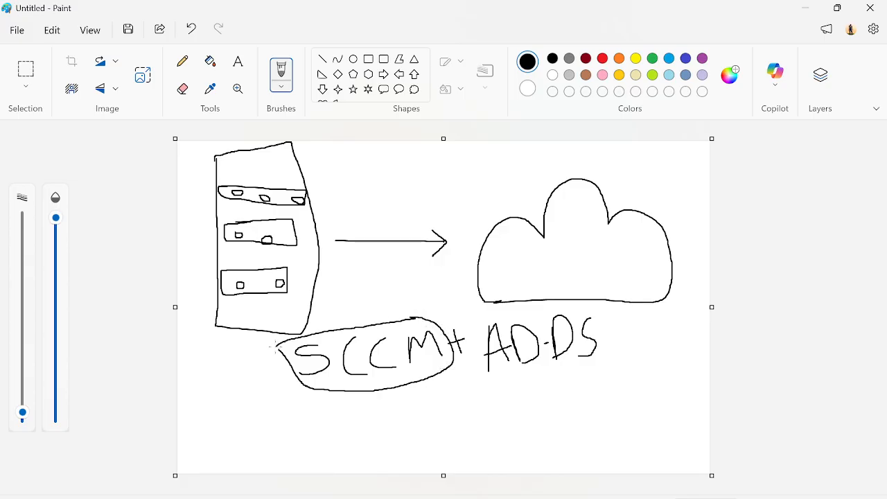
pyautogui.moveTo(500, 314)
pyautogui.mouseDown()
pyautogui.moveTo(467, 340)
pyautogui.moveTo(491, 378)
pyautogui.moveTo(584, 363)
pyautogui.moveTo(607, 322)
pyautogui.moveTo(524, 308)
pyautogui.moveTo(497, 313)
pyautogui.mouseUp()
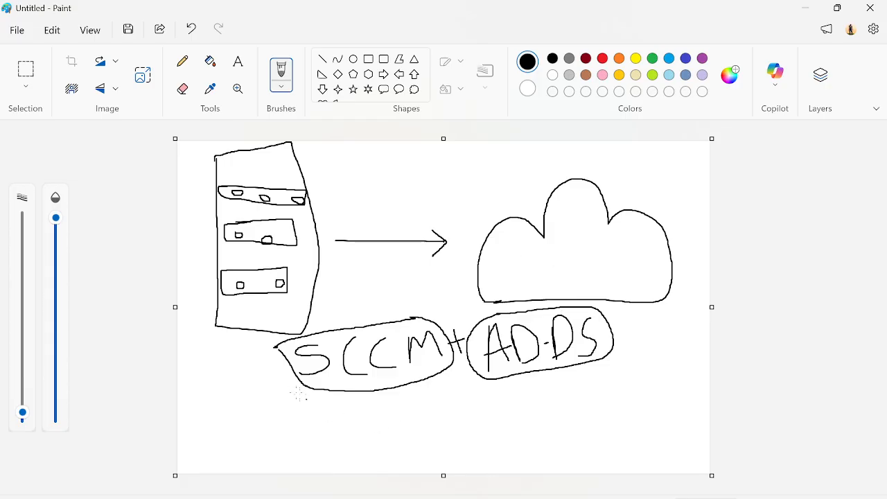
pyautogui.moveTo(276, 377); pyautogui.dragTo(250, 376)
pyautogui.moveTo(194, 360)
pyautogui.mouseDown()
pyautogui.moveTo(185, 367)
pyautogui.moveTo(214, 390)
pyautogui.moveTo(191, 357)
pyautogui.moveTo(223, 385)
pyautogui.moveTo(216, 347)
pyautogui.moveTo(211, 363)
pyautogui.mouseUp()
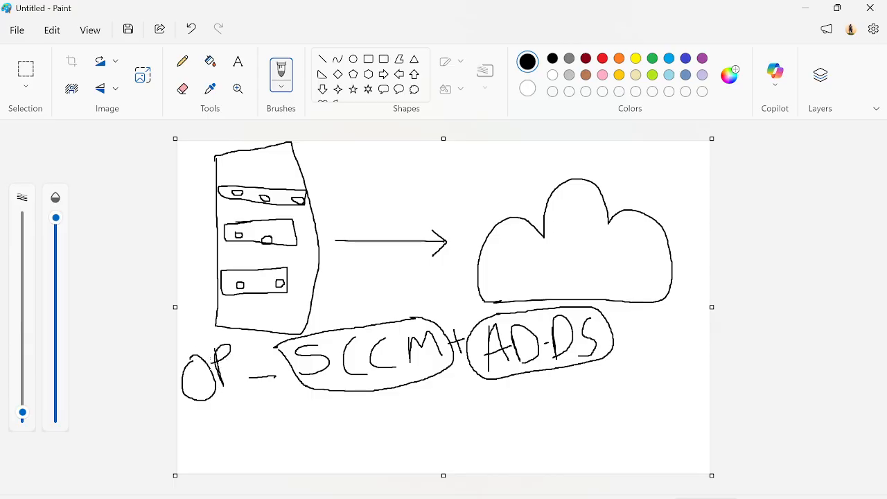
# Handwrite a second line "CLOUD – INTUNE + AAD or E-ID" and outline INTUNE and "AAD or E-ID" separately.
pyautogui.moveTo(196, 428)
pyautogui.mouseDown()
pyautogui.moveTo(182, 447)
pyautogui.moveTo(204, 455)
pyautogui.moveTo(212, 437)
pyautogui.moveTo(229, 450)
pyautogui.moveTo(232, 433)
pyautogui.moveTo(253, 439)
pyautogui.moveTo(275, 421)
pyautogui.moveTo(284, 443)
pyautogui.moveTo(295, 424)
pyautogui.moveTo(303, 444)
pyautogui.moveTo(284, 448)
pyautogui.moveTo(331, 435)
pyautogui.mouseUp()
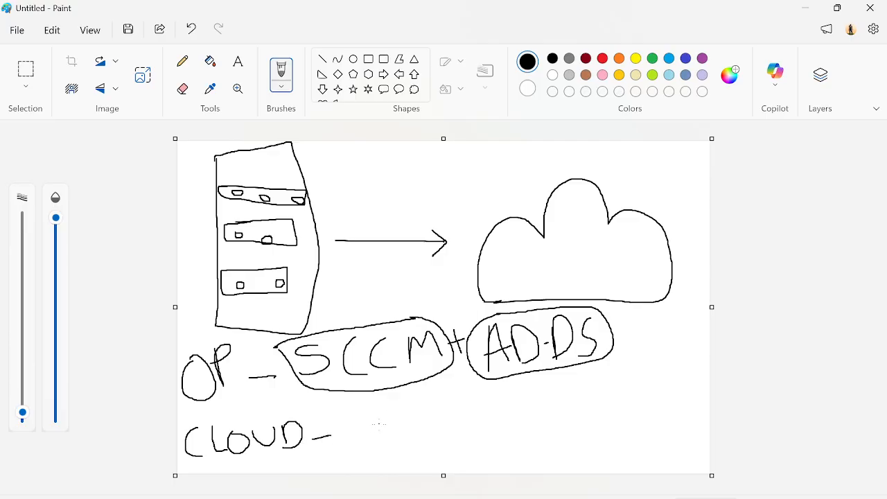
pyautogui.moveTo(370, 420)
pyautogui.mouseDown()
pyautogui.moveTo(370, 451)
pyautogui.moveTo(380, 445)
pyautogui.moveTo(381, 415)
pyautogui.moveTo(404, 425)
pyautogui.moveTo(401, 416)
pyautogui.moveTo(417, 440)
pyautogui.moveTo(425, 410)
pyautogui.moveTo(429, 431)
pyautogui.moveTo(449, 414)
pyautogui.moveTo(464, 439)
pyautogui.moveTo(487, 404)
pyautogui.moveTo(511, 437)
pyautogui.moveTo(520, 402)
pyautogui.moveTo(549, 407)
pyautogui.moveTo(539, 424)
pyautogui.mouseUp()
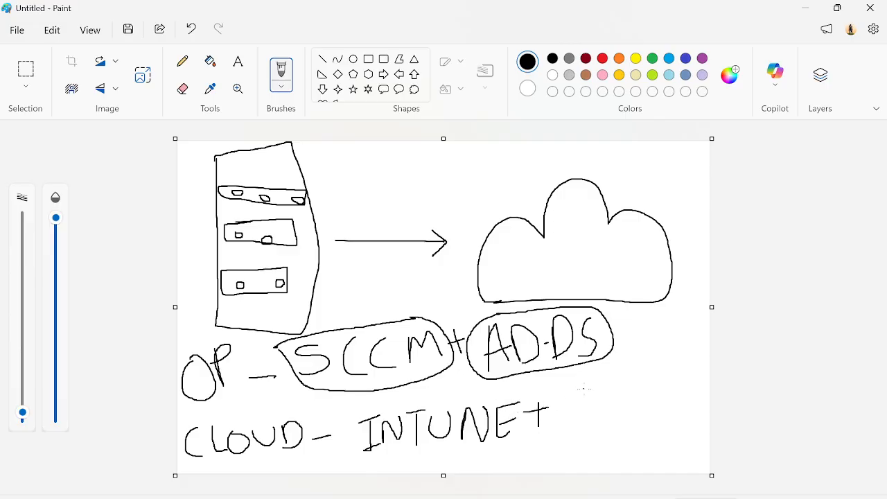
pyautogui.moveTo(584, 388)
pyautogui.mouseDown()
pyautogui.moveTo(578, 416)
pyautogui.moveTo(594, 400)
pyautogui.moveTo(594, 414)
pyautogui.moveTo(600, 398)
pyautogui.moveTo(607, 414)
pyautogui.moveTo(629, 398)
pyautogui.moveTo(634, 415)
pyautogui.moveTo(649, 387)
pyautogui.moveTo(636, 416)
pyautogui.moveTo(676, 402)
pyautogui.moveTo(678, 412)
pyautogui.moveTo(684, 397)
pyautogui.mouseUp()
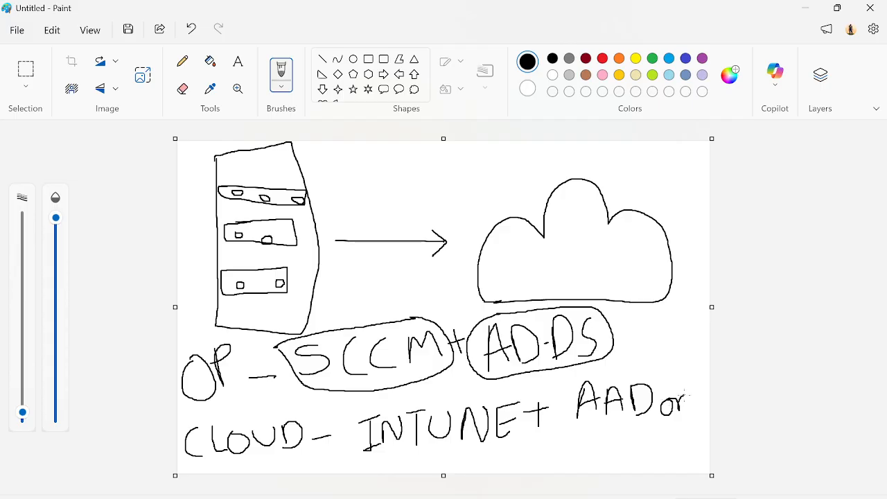
pyautogui.moveTo(583, 434)
pyautogui.mouseDown()
pyautogui.moveTo(583, 459)
pyautogui.moveTo(594, 452)
pyautogui.moveTo(595, 434)
pyautogui.moveTo(623, 453)
pyautogui.moveTo(616, 434)
pyautogui.moveTo(631, 452)
pyautogui.moveTo(636, 427)
pyautogui.moveTo(640, 452)
pyautogui.mouseUp()
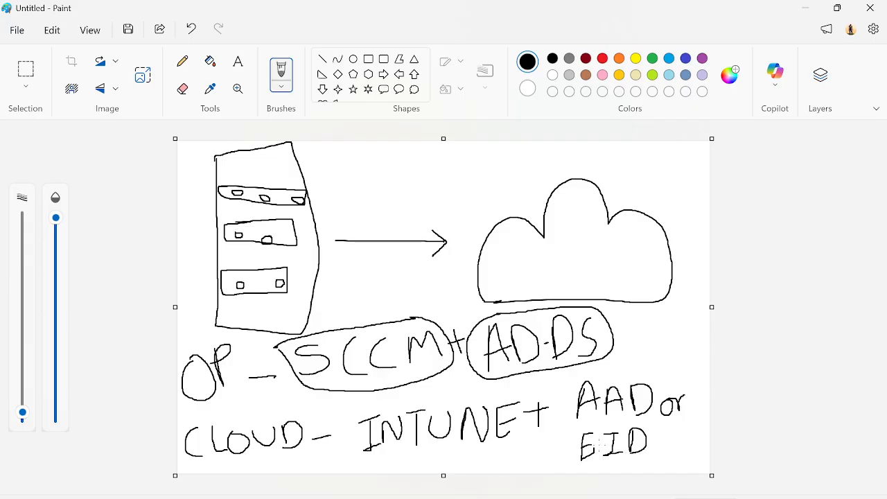
pyautogui.moveTo(598, 445); pyautogui.dragTo(613, 445)
pyautogui.moveTo(574, 381)
pyautogui.mouseDown()
pyautogui.moveTo(563, 464)
pyautogui.moveTo(658, 456)
pyautogui.moveTo(696, 402)
pyautogui.moveTo(622, 379)
pyautogui.moveTo(574, 380)
pyautogui.mouseUp()
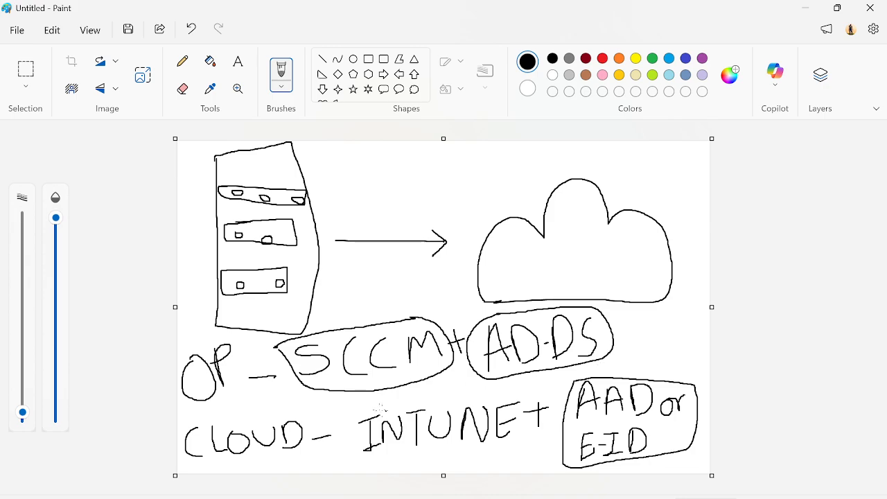
pyautogui.moveTo(350, 414)
pyautogui.mouseDown()
pyautogui.moveTo(357, 473)
pyautogui.moveTo(469, 460)
pyautogui.moveTo(531, 426)
pyautogui.moveTo(493, 393)
pyautogui.moveTo(349, 411)
pyautogui.mouseUp()
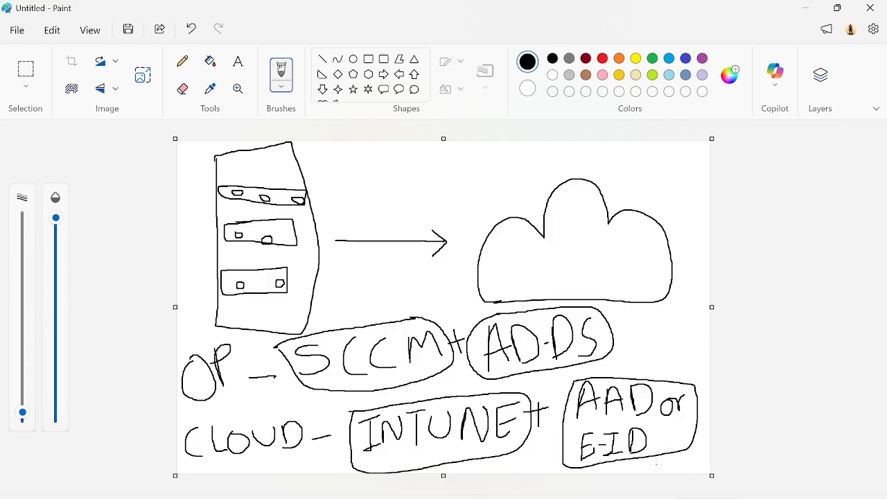
# Add a minus sign below E-ID and an arrow from its box up to a plus beside AD-DS, and loop both handwritten lines.
pyautogui.moveTo(655, 465); pyautogui.dragTo(669, 464)
pyautogui.moveTo(643, 377)
pyautogui.mouseDown()
pyautogui.moveTo(629, 330)
pyautogui.moveTo(652, 338)
pyautogui.mouseUp()
pyautogui.moveTo(626, 310); pyautogui.dragTo(623, 322)
pyautogui.moveTo(187, 336)
pyautogui.mouseDown()
pyautogui.moveTo(544, 282)
pyautogui.moveTo(670, 348)
pyautogui.moveTo(699, 395)
pyautogui.moveTo(671, 474)
pyautogui.moveTo(496, 454)
pyautogui.moveTo(407, 468)
pyautogui.moveTo(231, 473)
pyautogui.moveTo(178, 460)
pyautogui.moveTo(185, 340)
pyautogui.moveTo(201, 336)
pyautogui.moveTo(180, 341)
pyautogui.mouseUp()
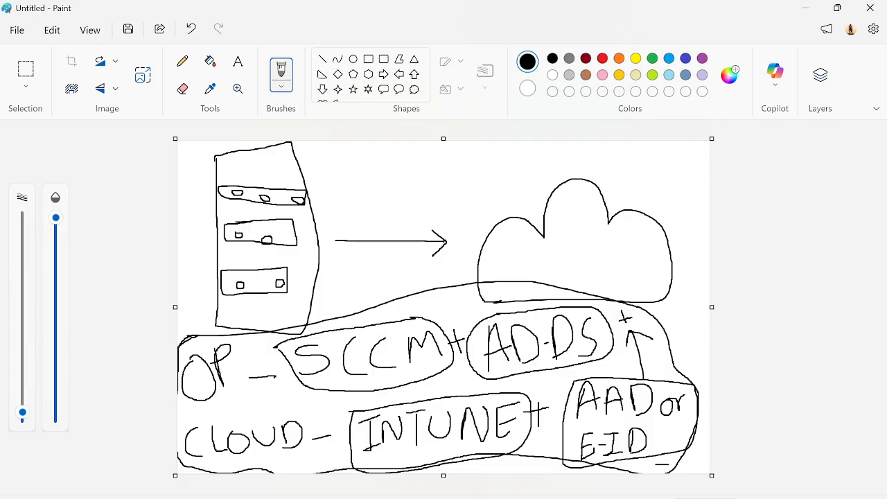
# Switch back to the lab in Chrome and read the Scenario, highlighting AD DS and the Entra Connect synchronization tool.
pyautogui.click(415, 487)
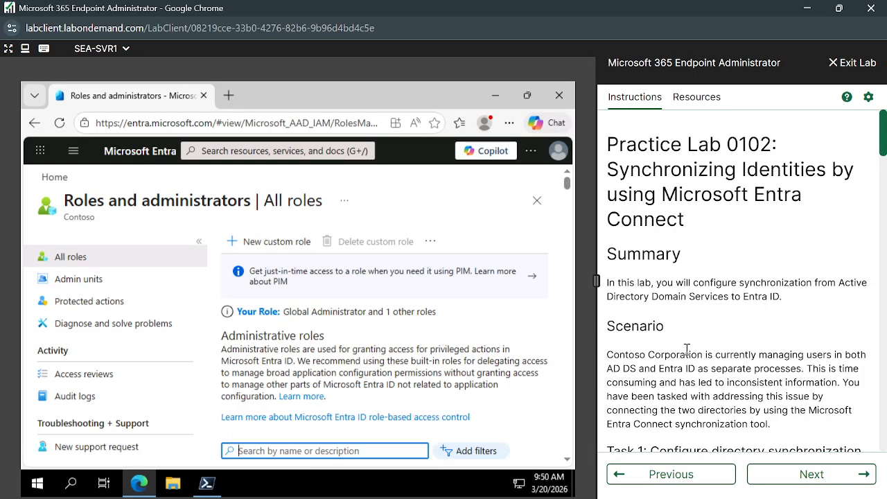
pyautogui.scroll(-1, 707, 336)
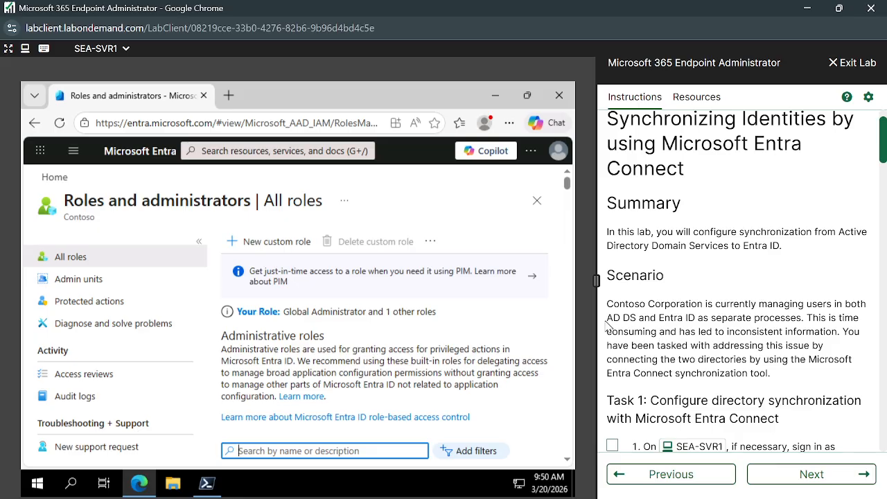
pyautogui.moveTo(607, 305); pyautogui.dragTo(704, 309)
pyautogui.moveTo(606, 323); pyautogui.dragTo(639, 320)
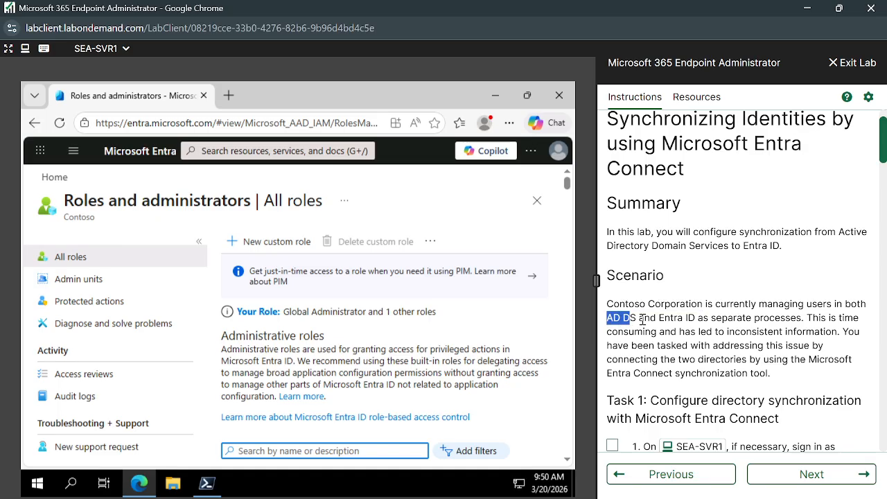
pyautogui.click(639, 320)
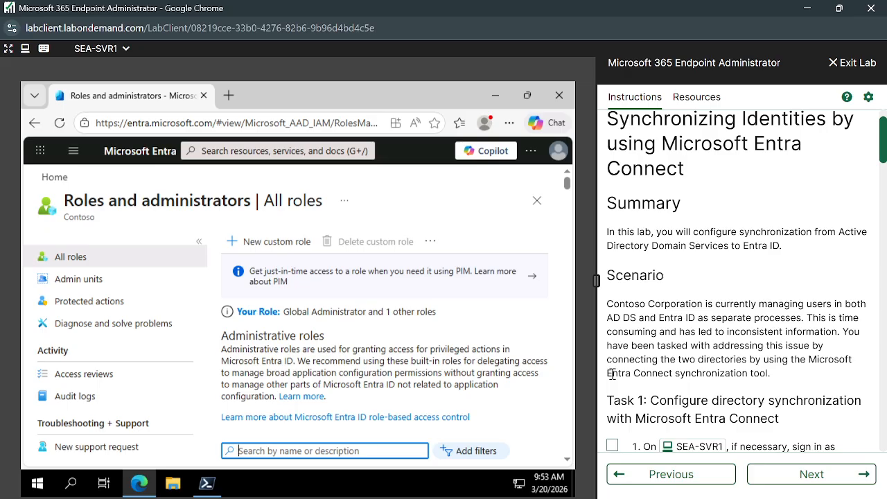
pyautogui.moveTo(613, 375); pyautogui.dragTo(762, 375)
pyautogui.click(725, 390)
# Read the first instructions of Task 1 on directory synchronization and view the list of available lab machines.
pyautogui.scroll(-1, 725, 389)
pyautogui.scroll(-1, 767, 385)
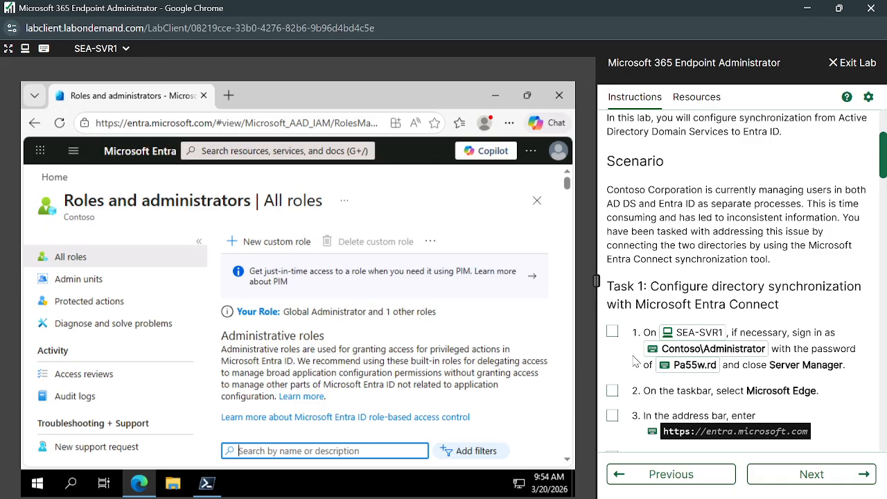
pyautogui.scroll(-1, 763, 352)
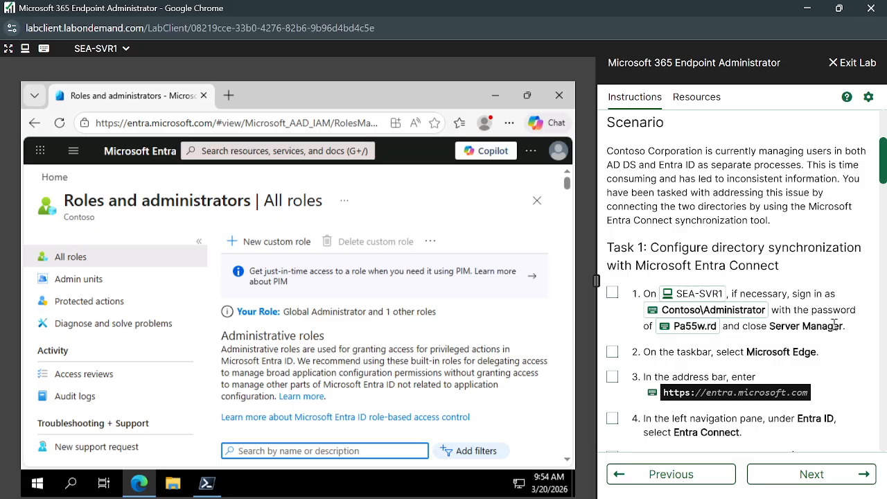
pyautogui.scroll(-1, 836, 325)
pyautogui.scroll(2, 835, 325)
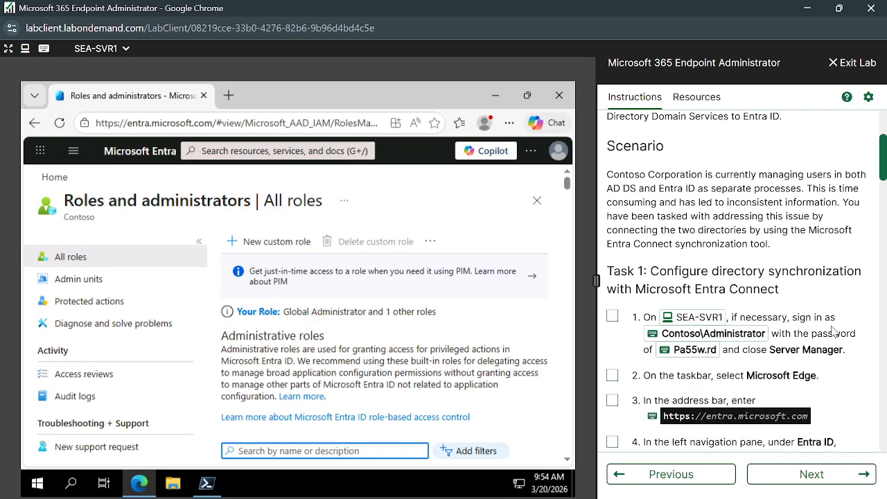
pyautogui.click(127, 48)
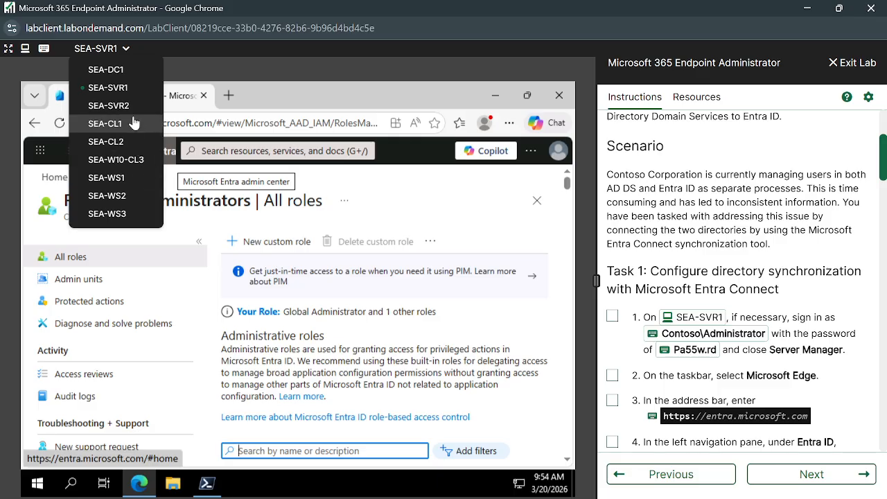
pyautogui.click(126, 49)
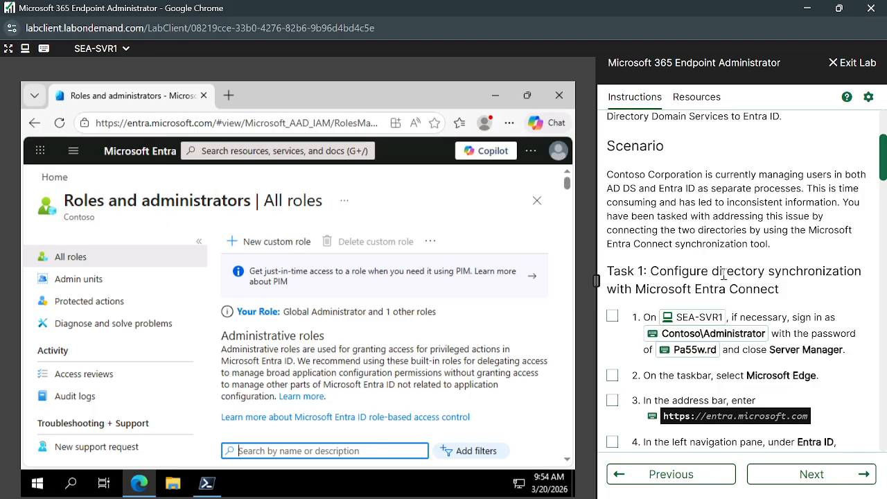
pyautogui.scroll(-1, 821, 324)
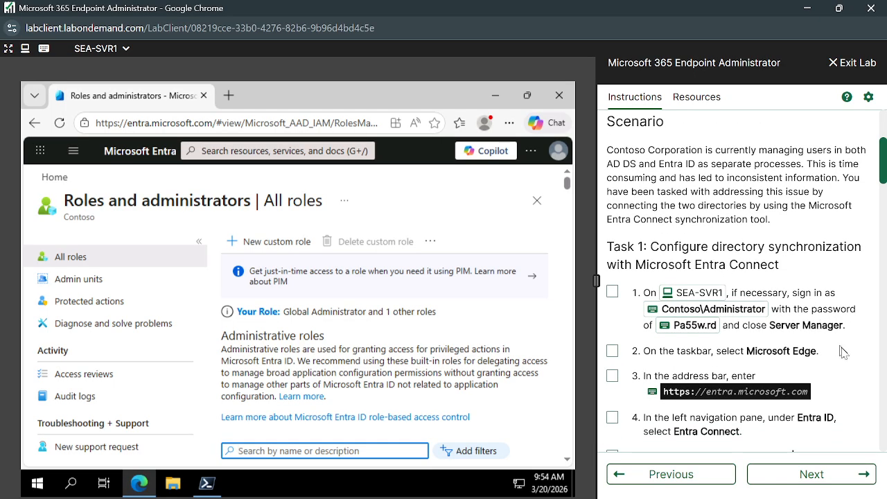
pyautogui.scroll(-1, 859, 364)
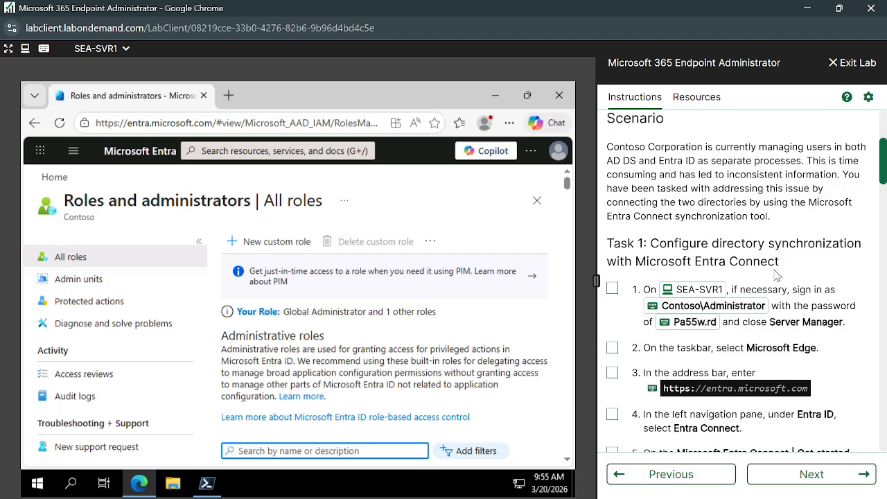
pyautogui.scroll(-1, 773, 277)
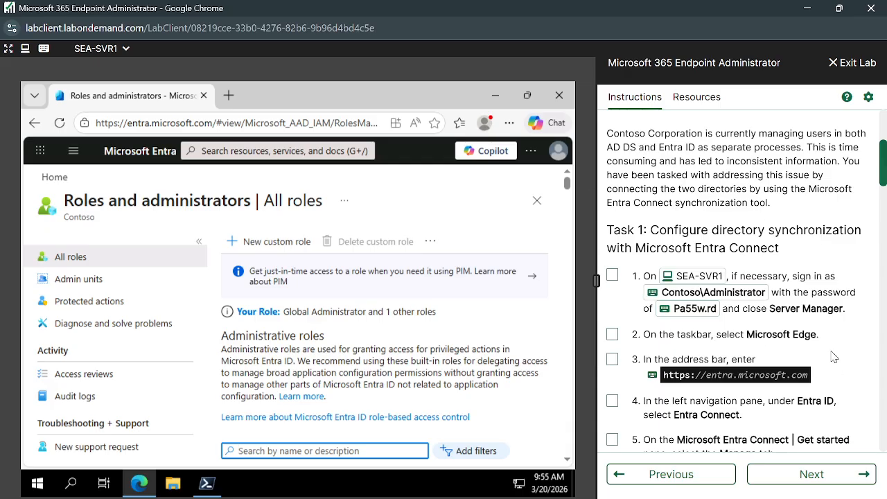
pyautogui.scroll(-1, 834, 355)
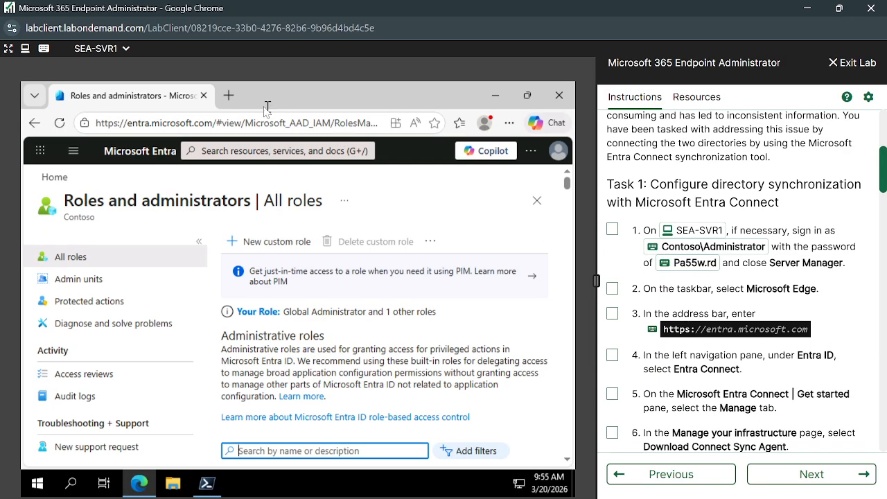
pyautogui.click(230, 96)
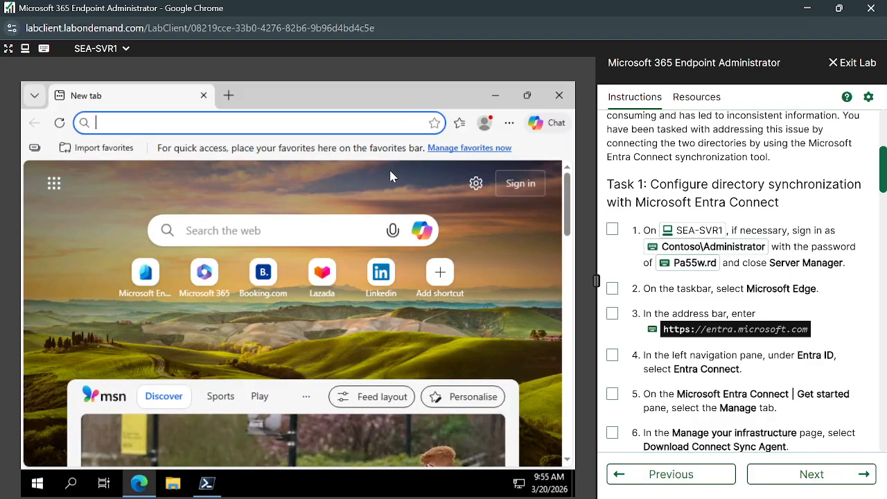
pyautogui.click(651, 330)
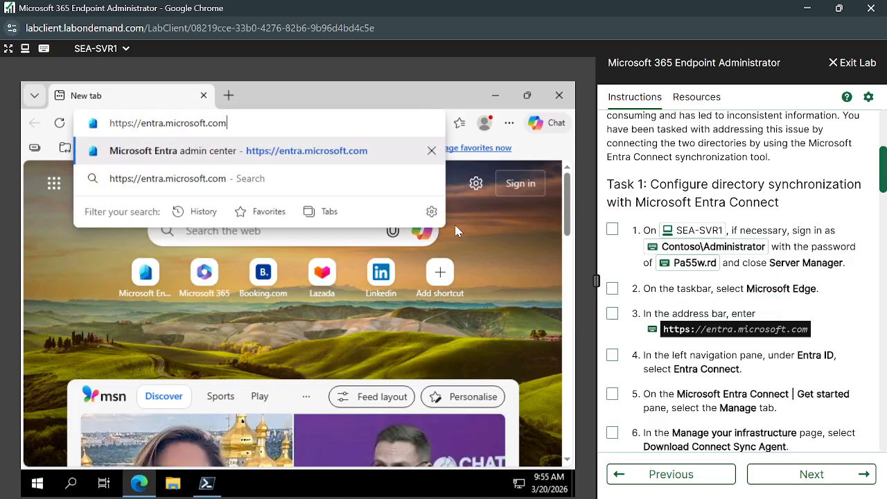
pyautogui.press('Return')
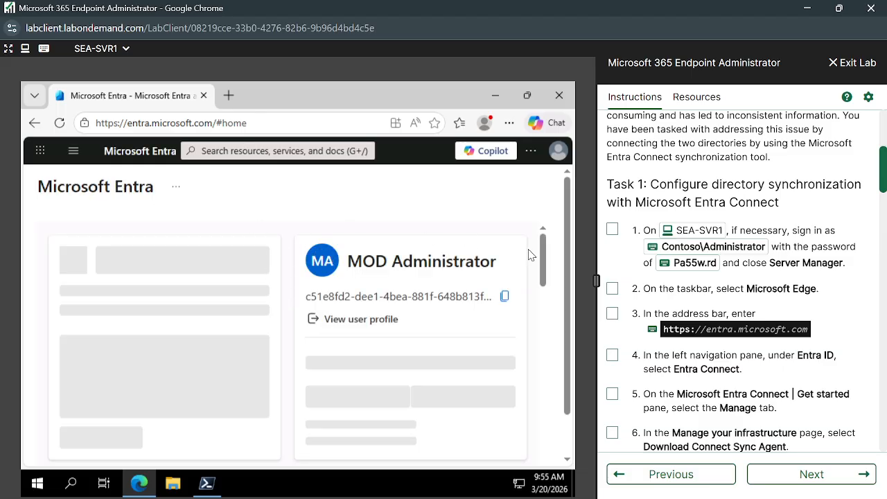
# Read the lab instruction about Entra Connect and expand the Entra ID section of the Entra admin center navigation.
pyautogui.scroll(-1, 686, 348)
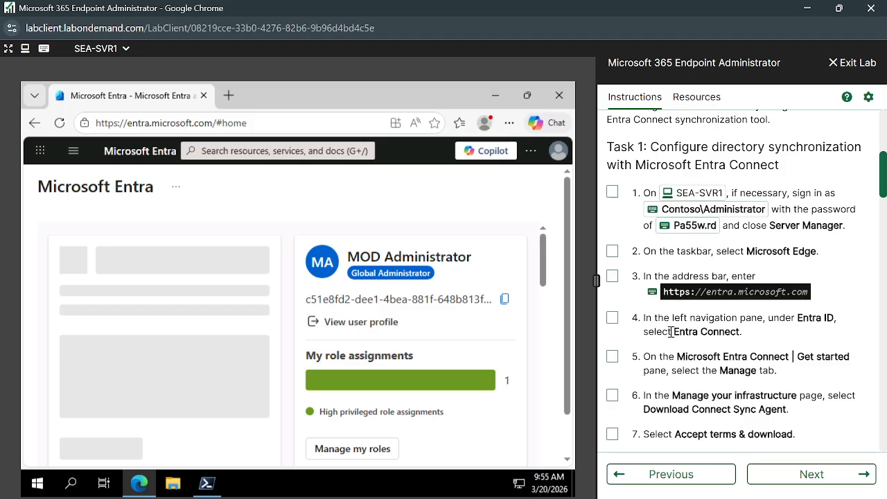
pyautogui.moveTo(674, 333); pyautogui.dragTo(750, 336)
pyautogui.click(728, 338)
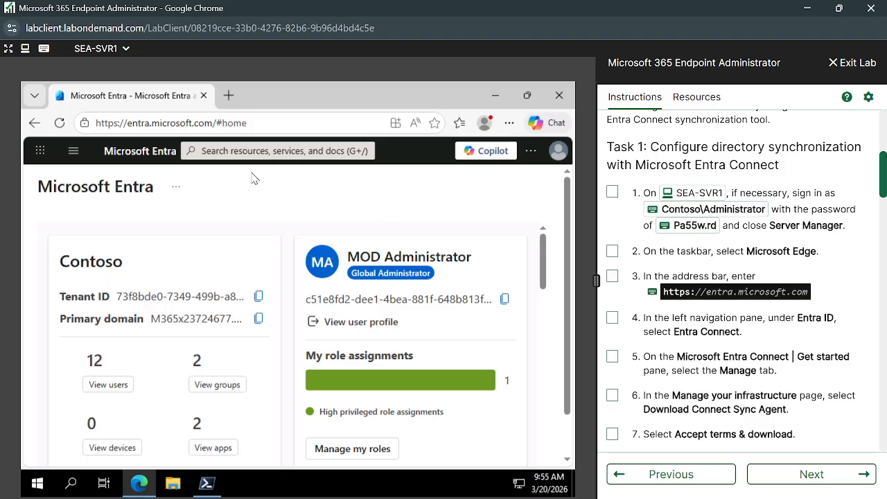
pyautogui.click(72, 151)
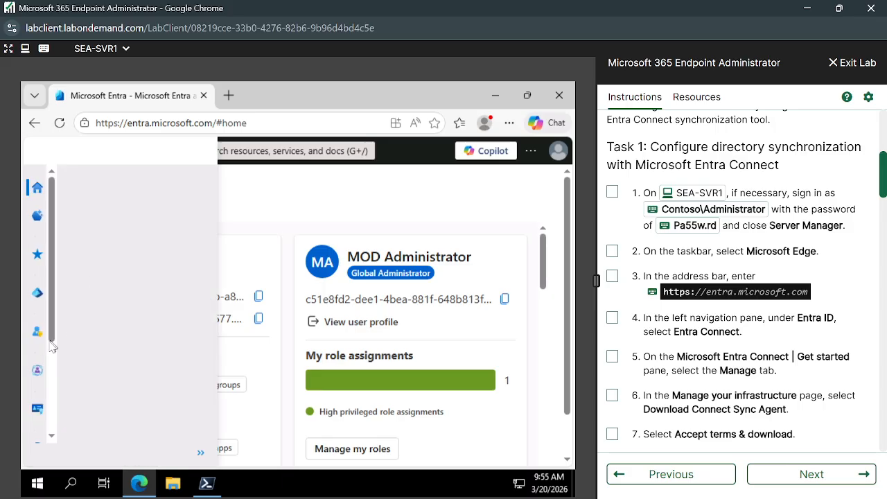
pyautogui.scroll(-1, 100, 347)
pyautogui.scroll(-1, 101, 347)
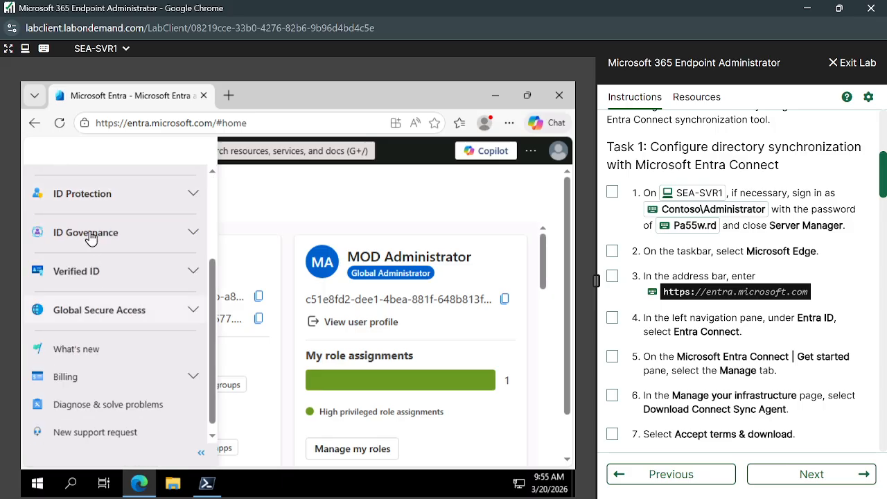
pyautogui.scroll(3, 91, 239)
pyautogui.click(111, 299)
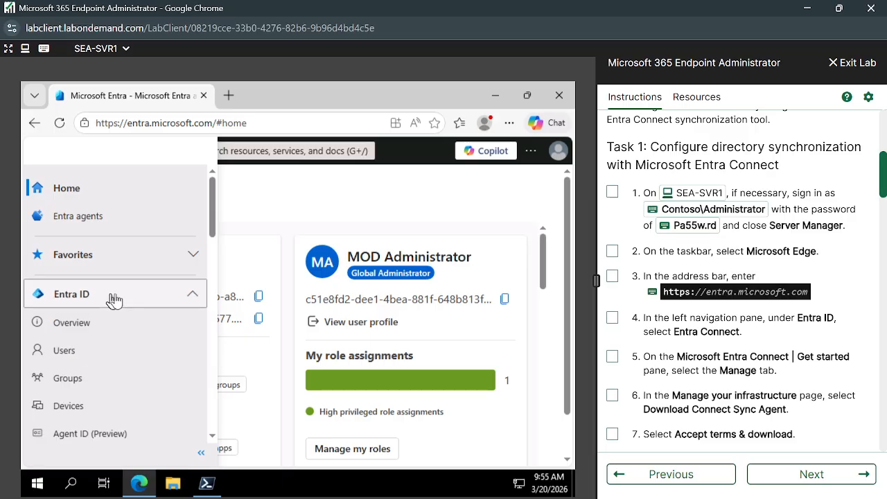
pyautogui.click(307, 362)
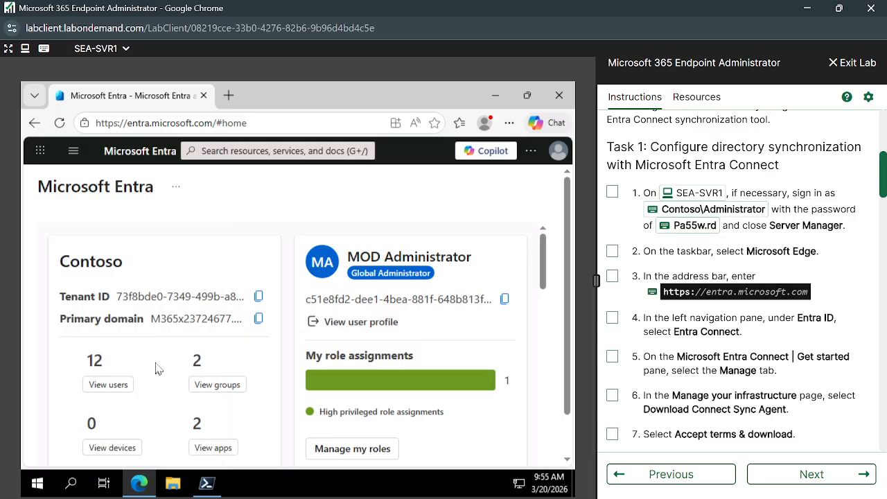
# Open the Entra Connect page from the Entra ID section of the admin center navigation.
pyautogui.click(74, 158)
pyautogui.scroll(-3, 111, 368)
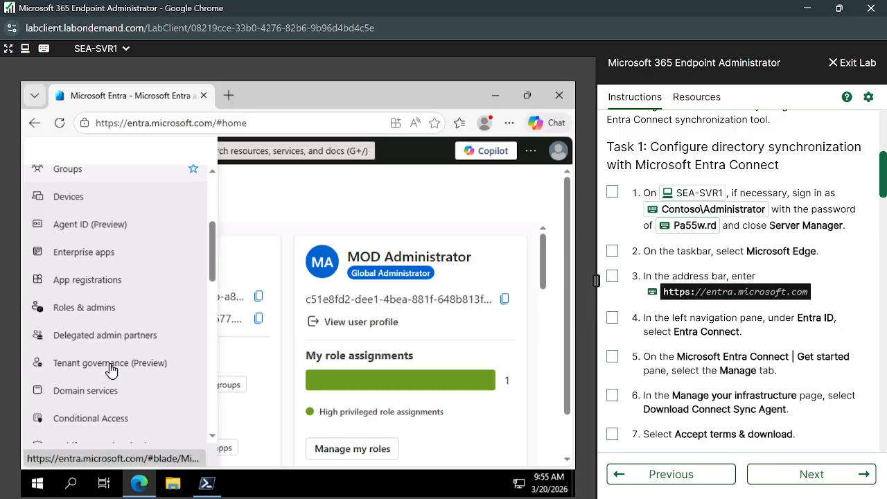
pyautogui.scroll(-2, 111, 370)
pyautogui.scroll(-2, 111, 370)
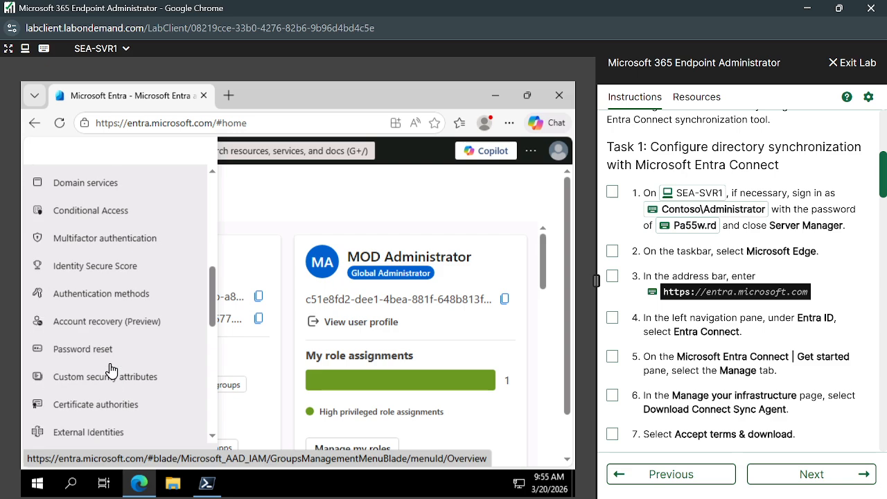
pyautogui.scroll(-3, 111, 369)
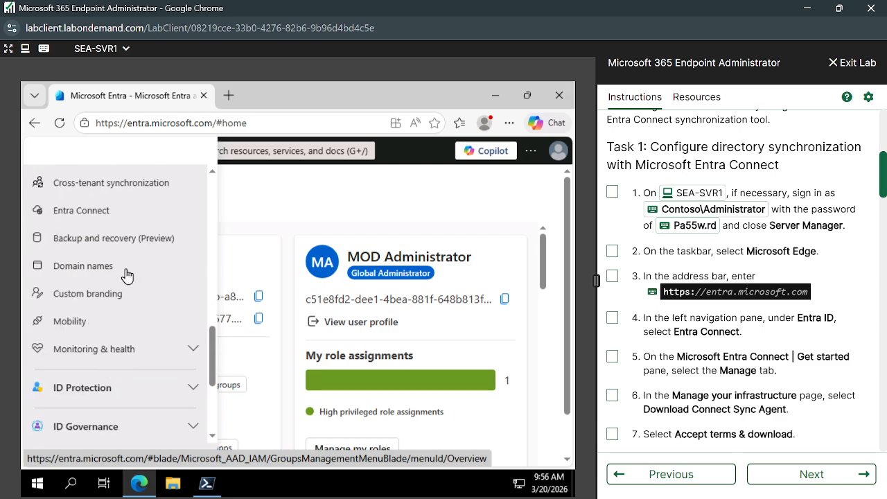
pyautogui.scroll(2, 126, 274)
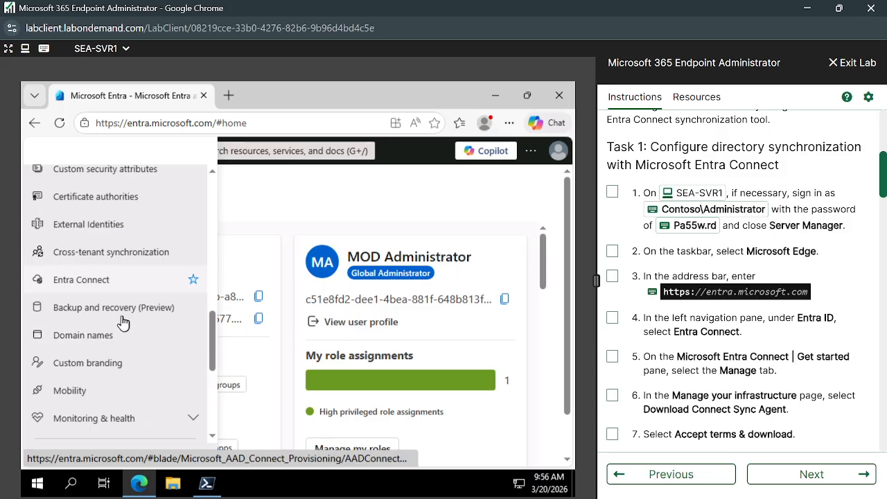
pyautogui.click(86, 285)
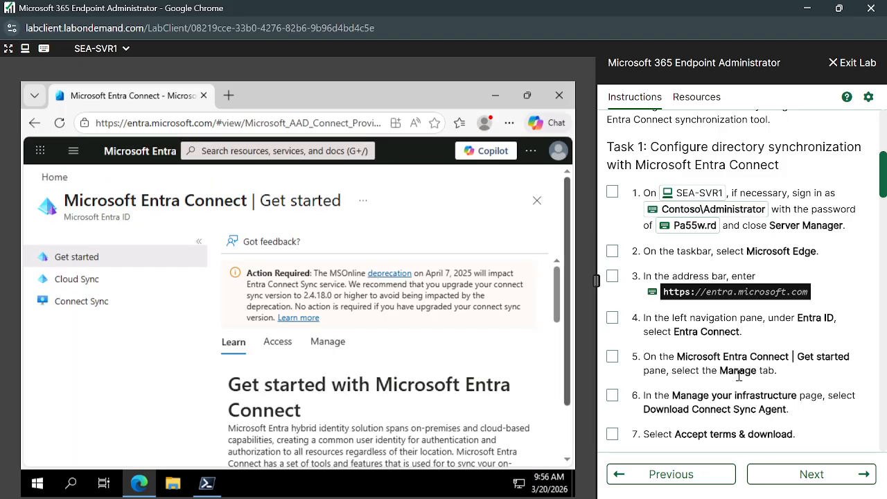
# Download the Connect Sync Agent for on-premises management from the Manage your infrastructure page, accepting the terms of service.
pyautogui.scroll(-1, 693, 370)
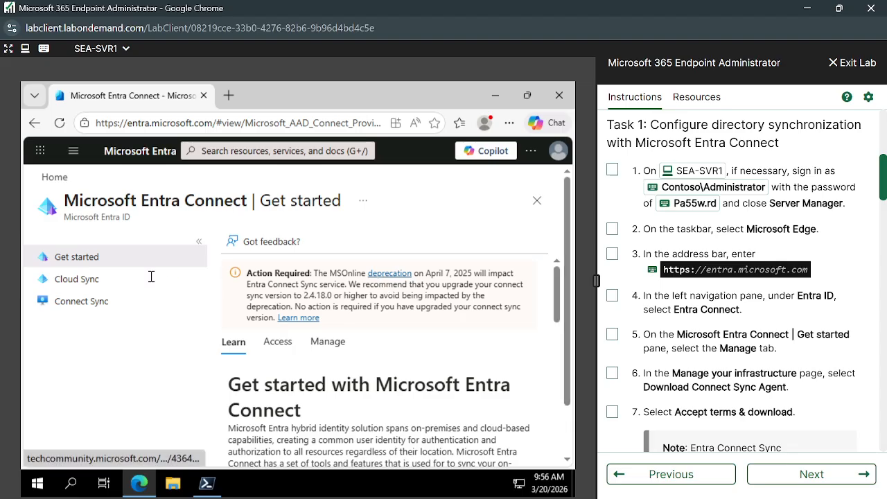
pyautogui.click(331, 343)
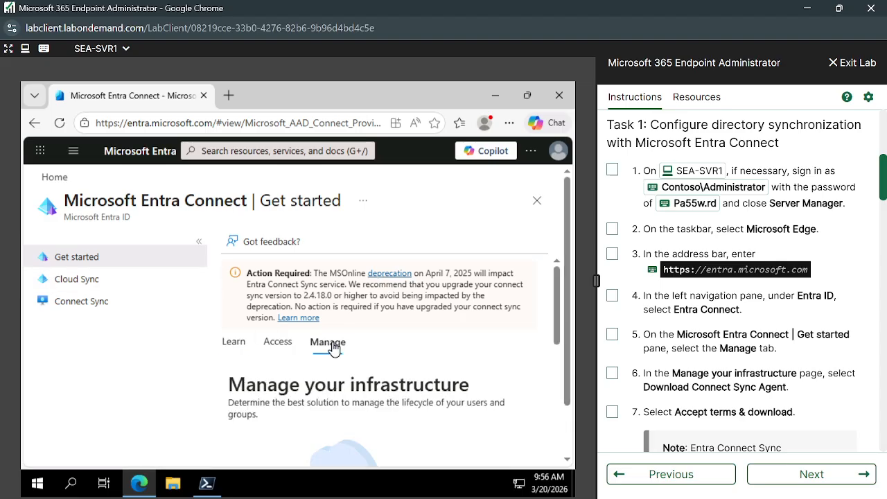
pyautogui.scroll(-3, 484, 391)
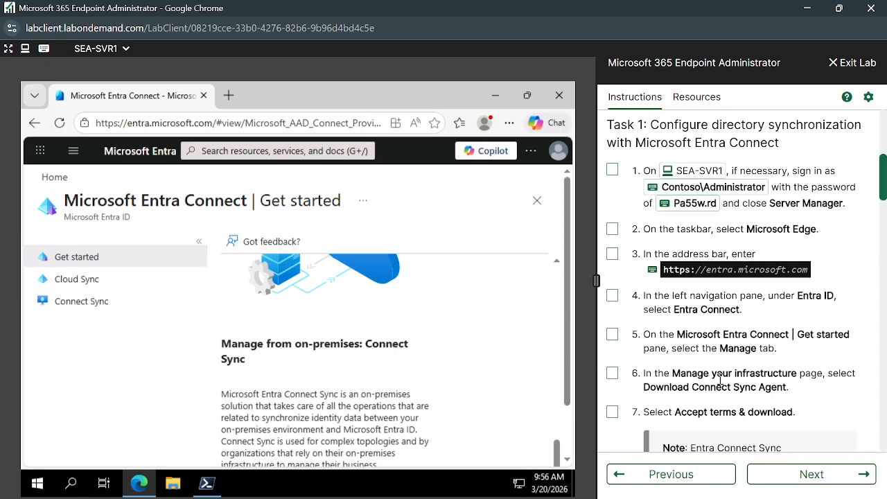
pyautogui.scroll(-1, 721, 379)
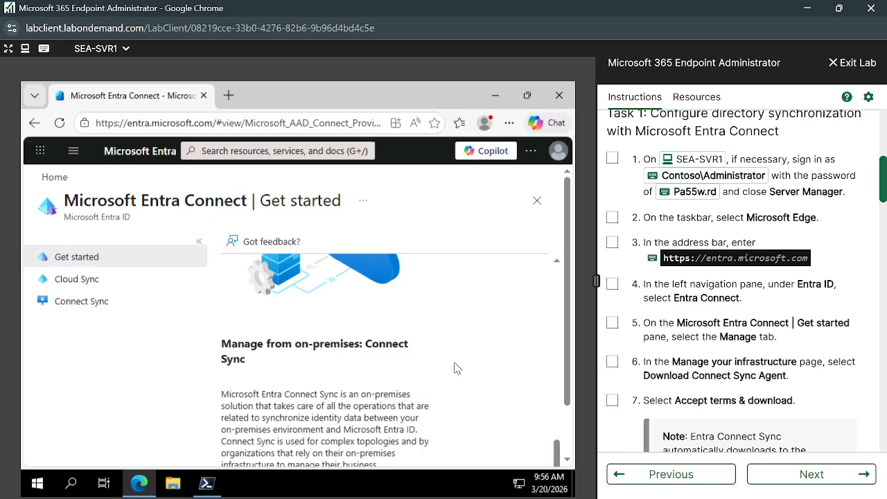
pyautogui.scroll(2, 454, 368)
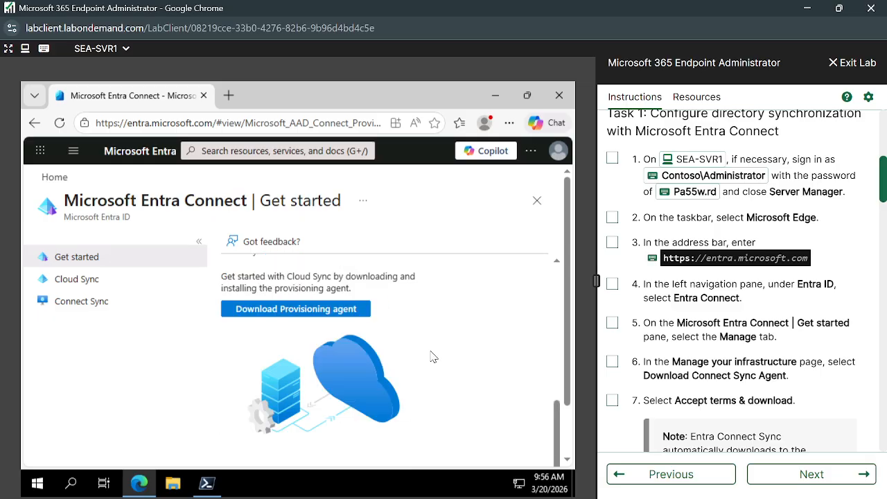
pyautogui.scroll(-2, 433, 357)
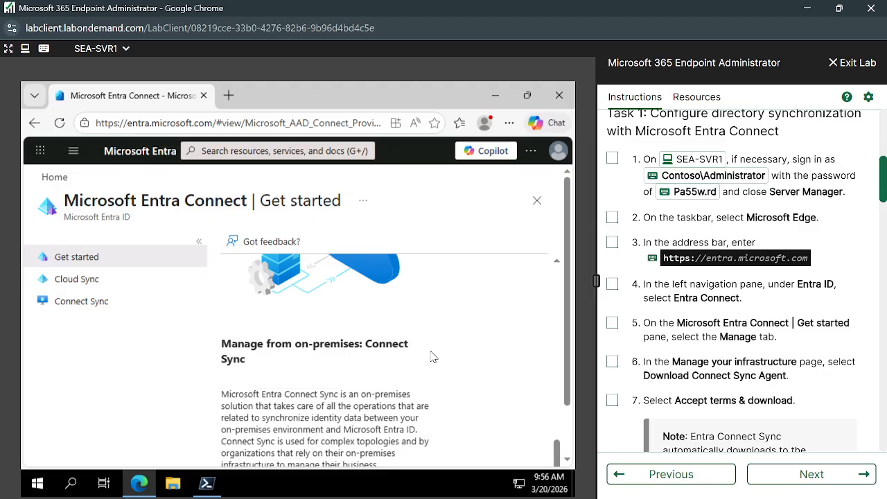
pyautogui.scroll(-1, 433, 357)
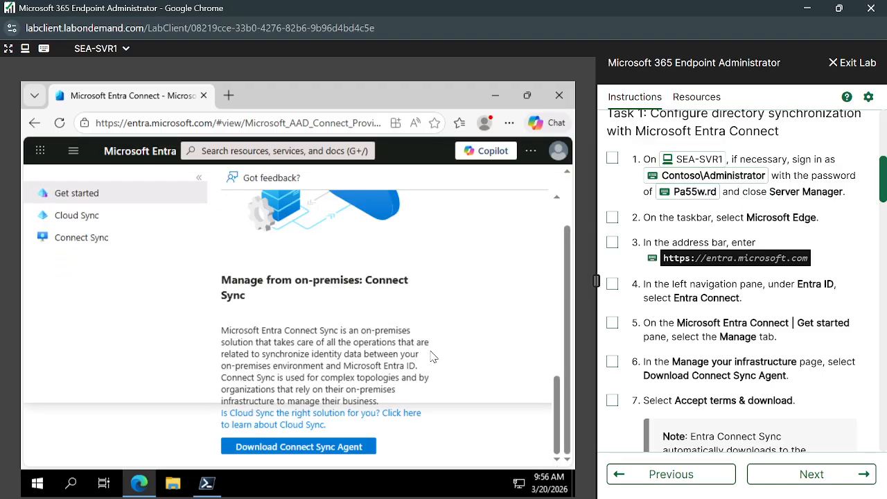
pyautogui.click(303, 449)
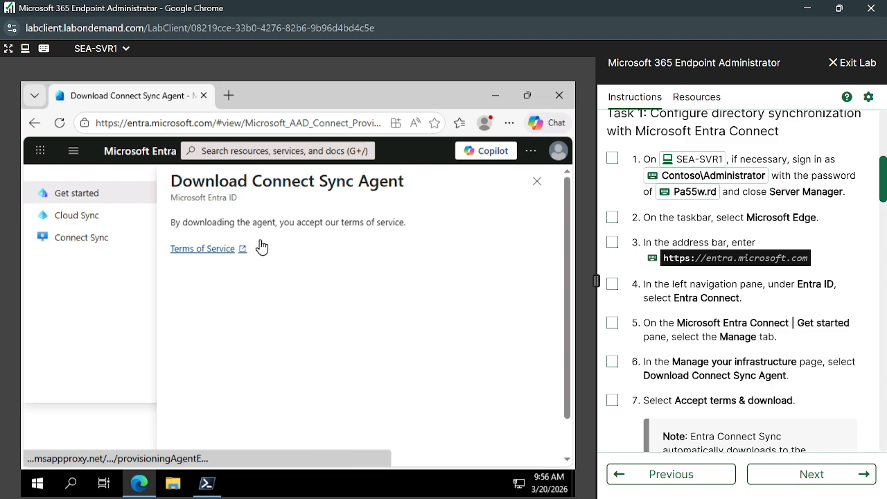
pyautogui.scroll(-1, 332, 317)
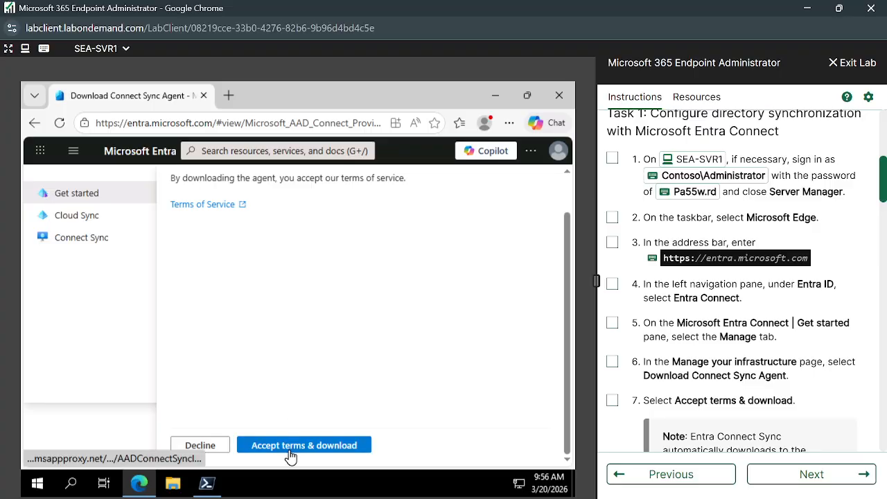
pyautogui.click(290, 458)
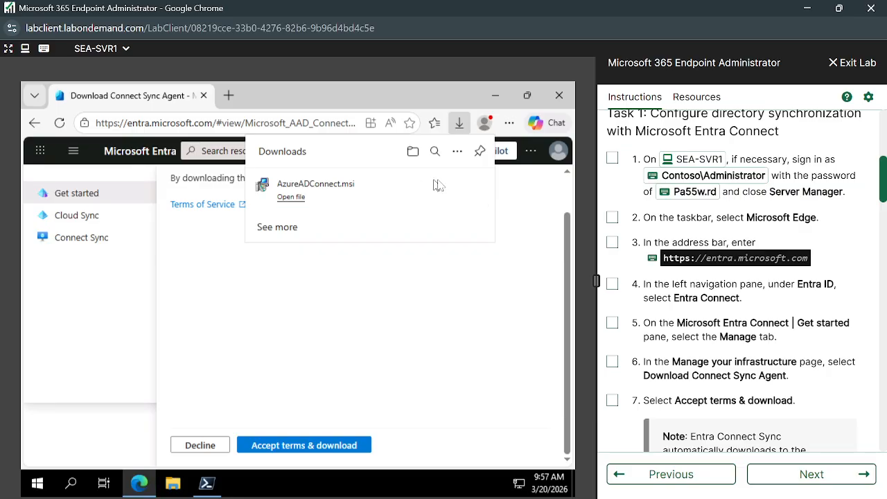
# Show the downloaded AzureADConnect.msi in the Downloads folder and run it to install Microsoft Entra Connect Sync.
pyautogui.click(460, 186)
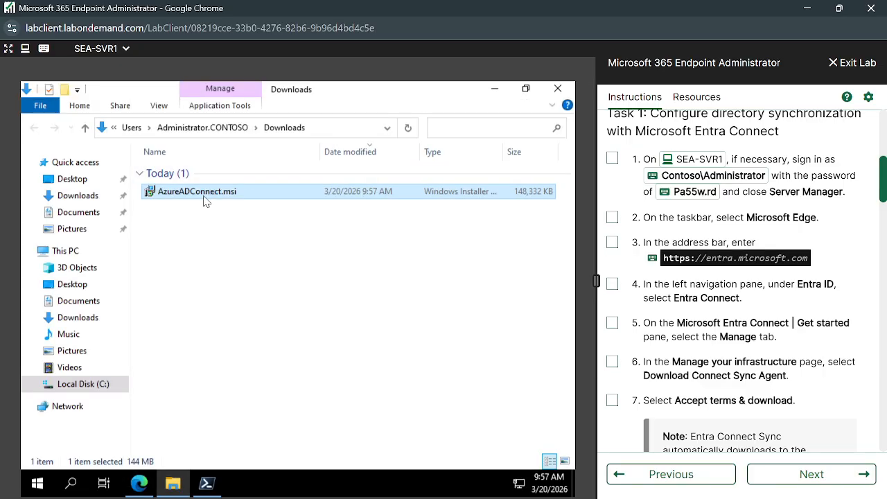
pyautogui.doubleClick(204, 200)
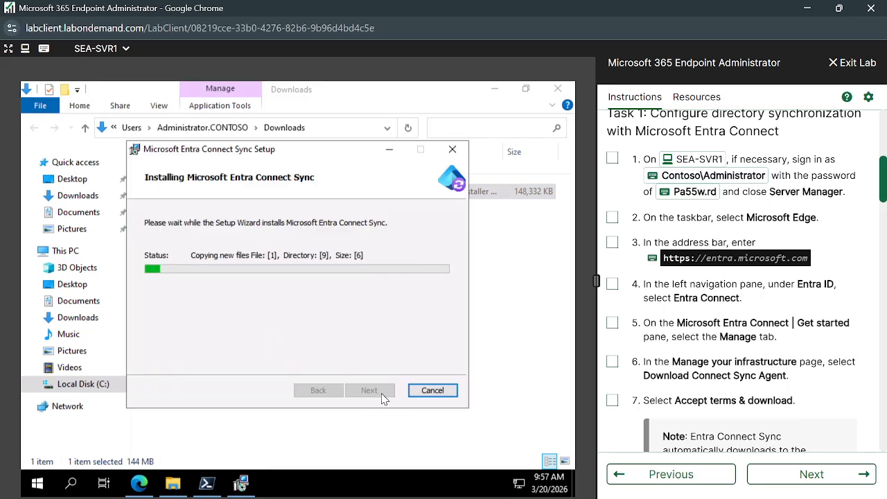
pyautogui.scroll(-3, 739, 401)
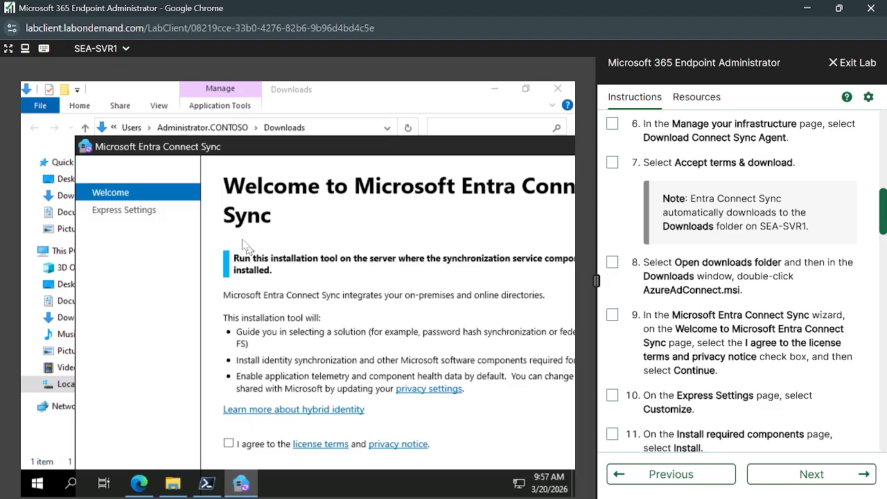
# Reposition the Entra Connect Sync wizard, agree to the license terms and privacy notice, and continue to Express Settings.
pyautogui.moveTo(179, 146); pyautogui.dragTo(151, 82)
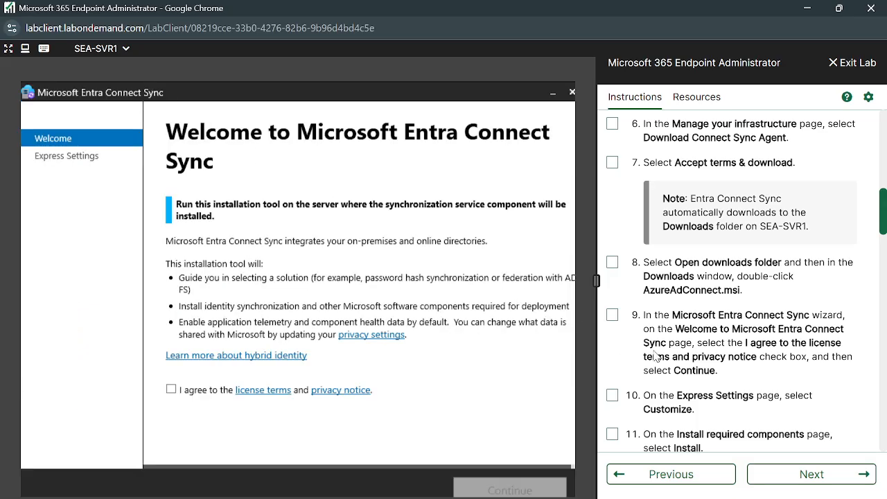
pyautogui.scroll(-1, 702, 394)
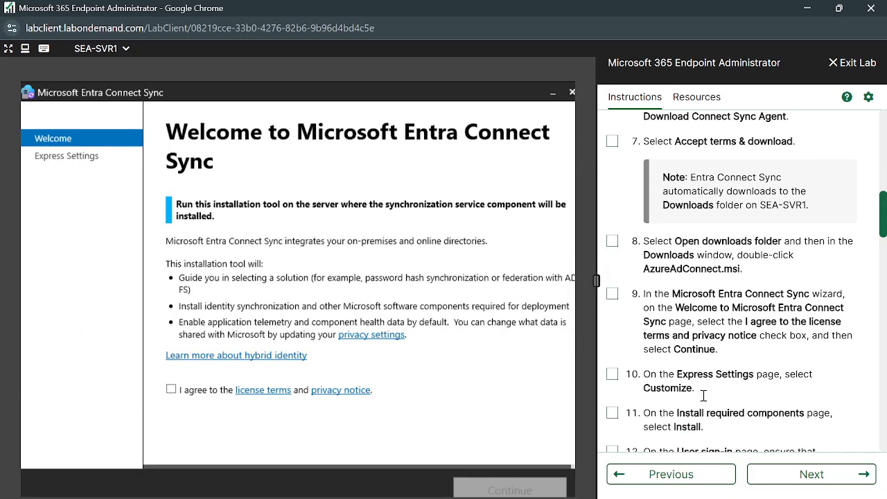
pyautogui.click(170, 389)
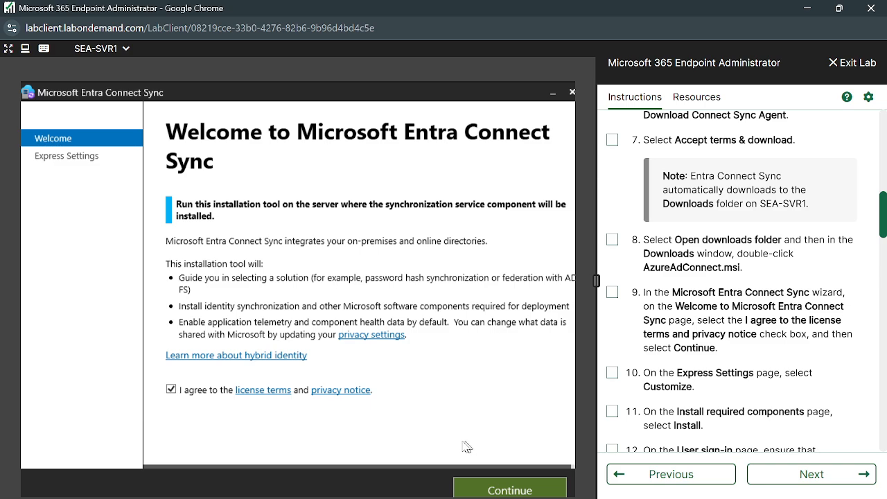
pyautogui.click(499, 491)
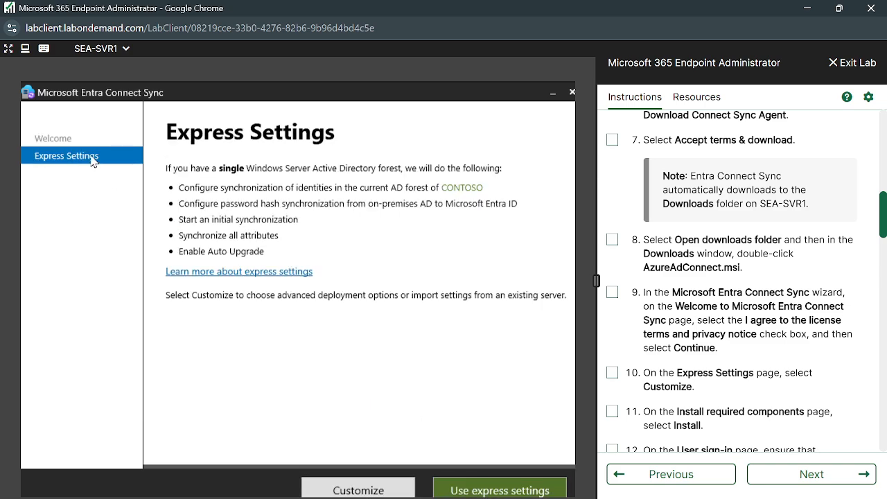
# Choose custom setup instead of express settings and install the required components without selecting any optional settings.
pyautogui.scroll(-1, 754, 401)
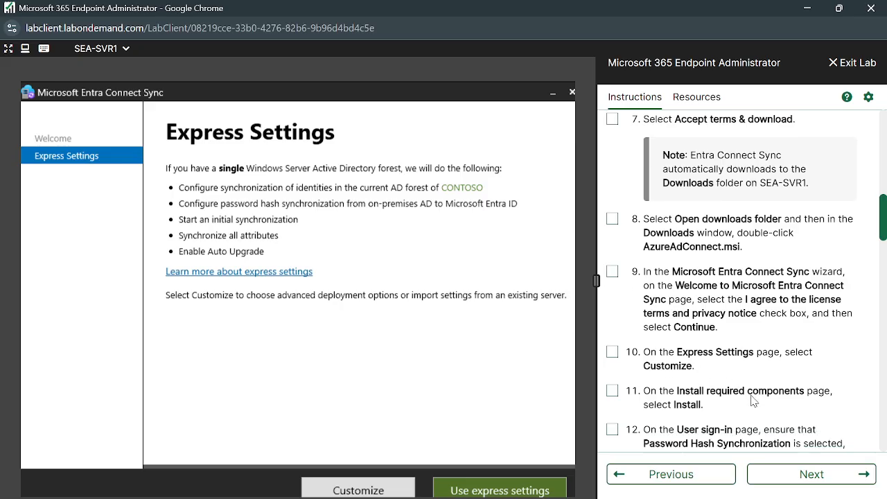
pyautogui.click(397, 489)
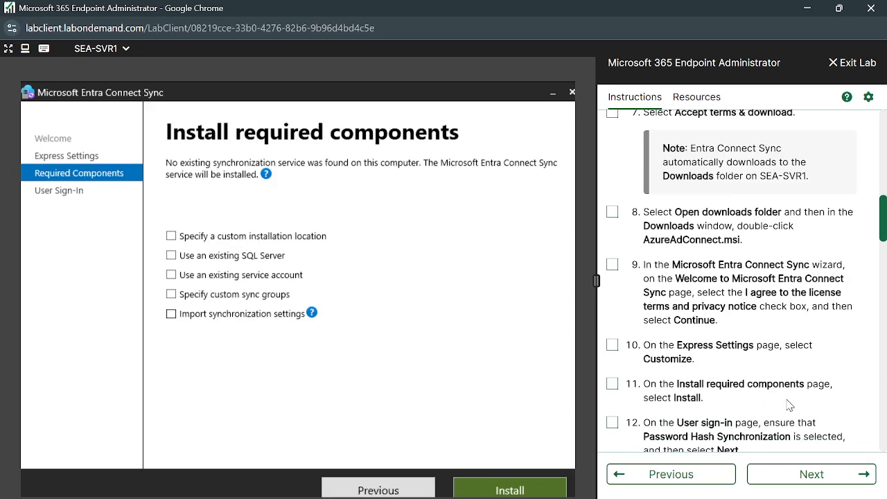
pyautogui.scroll(-1, 786, 406)
pyautogui.scroll(-1, 787, 400)
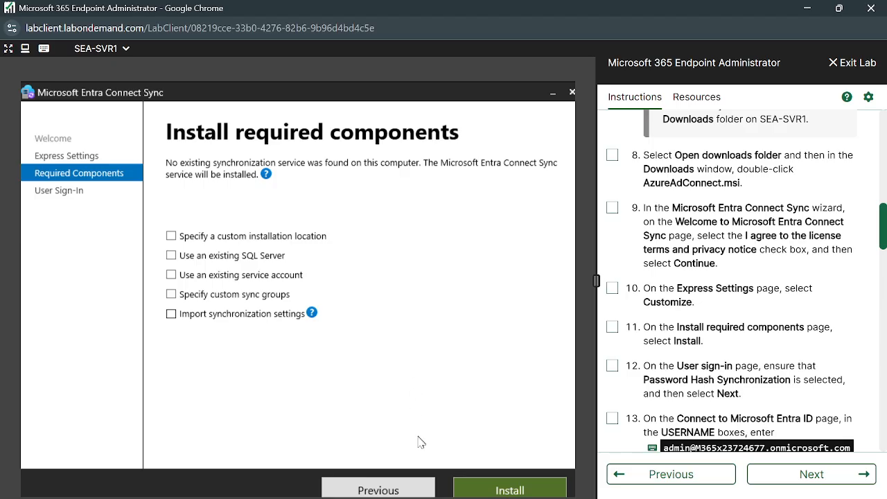
pyautogui.click(511, 491)
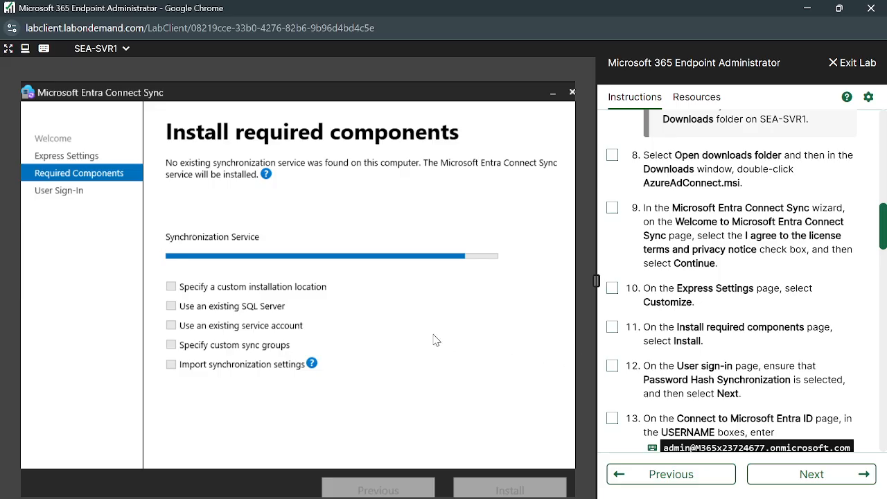
# Minimize the Entra Connect Sync wizard and open Active Directory Users and Computers from the Windows Administrative Tools.
pyautogui.click(552, 93)
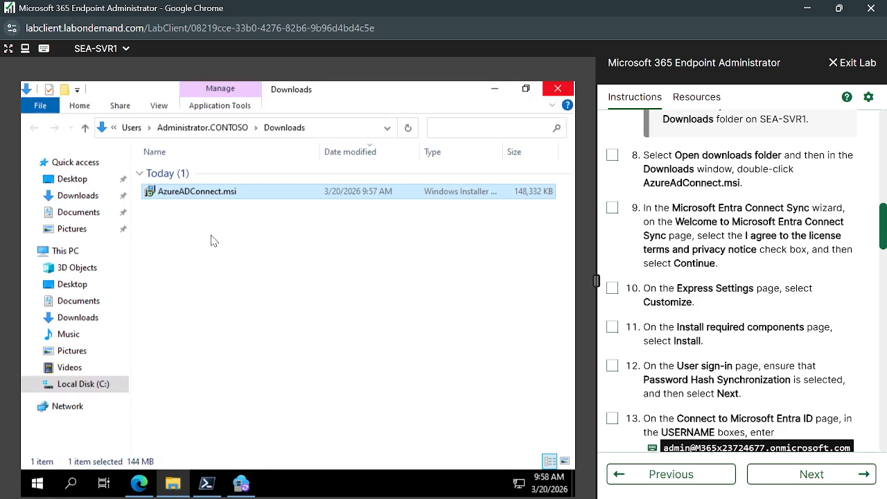
pyautogui.click(37, 486)
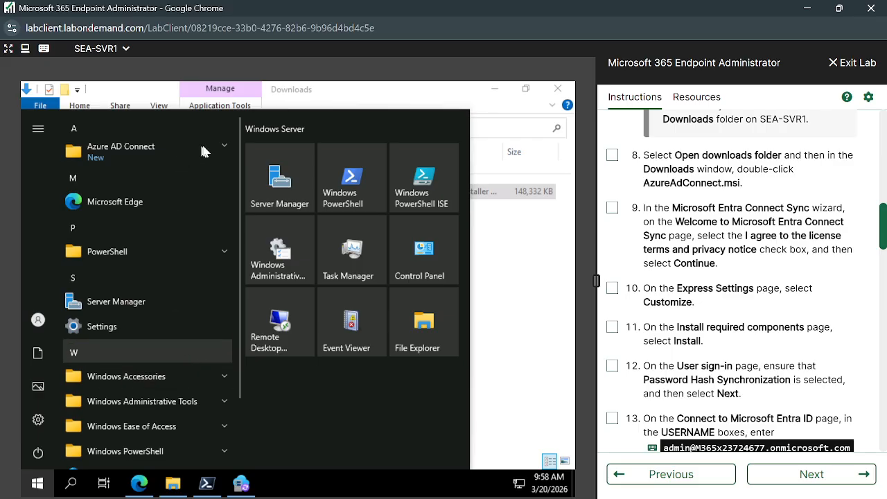
pyautogui.scroll(-1, 218, 144)
pyautogui.scroll(-1, 223, 143)
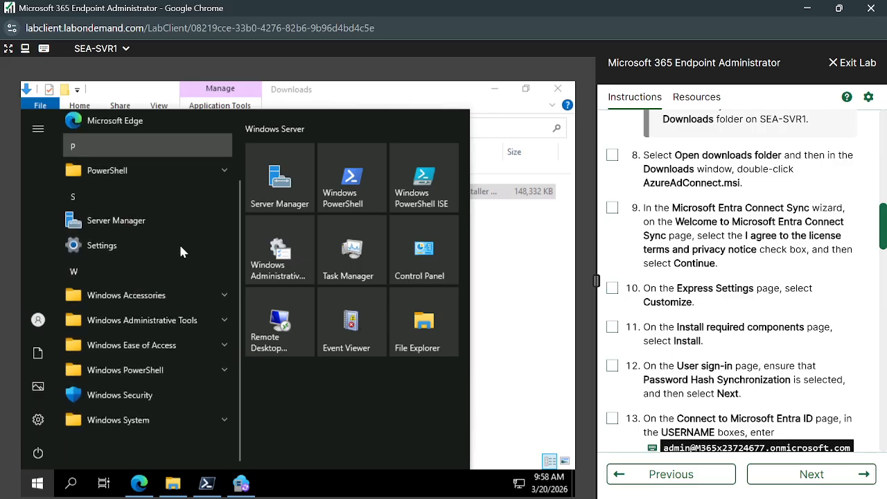
pyautogui.click(179, 272)
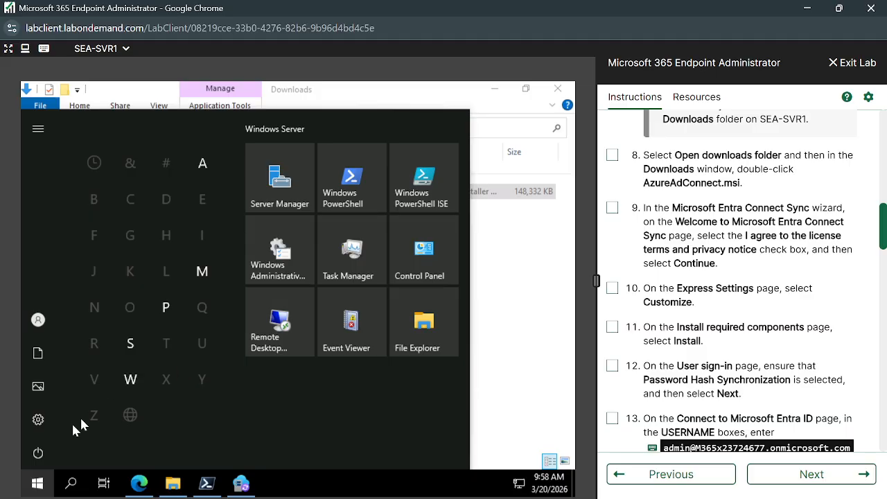
pyautogui.click(50, 486)
pyautogui.click(37, 483)
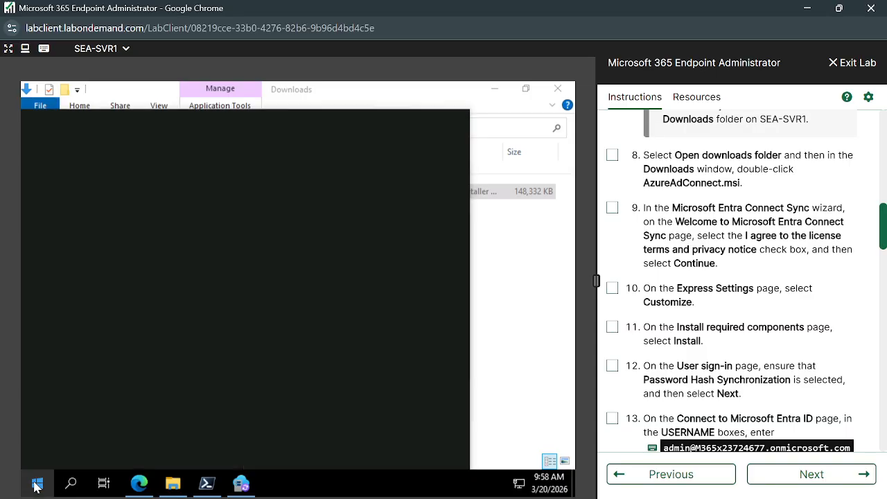
pyautogui.scroll(-3, 118, 308)
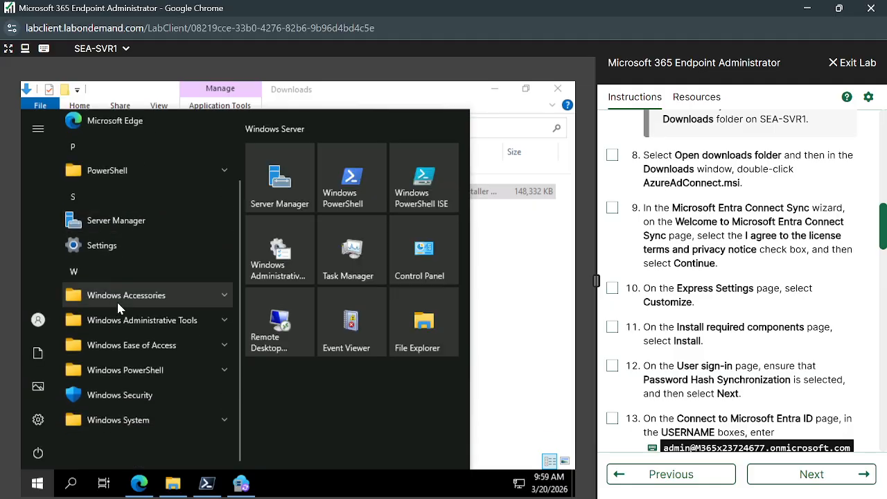
pyautogui.click(182, 318)
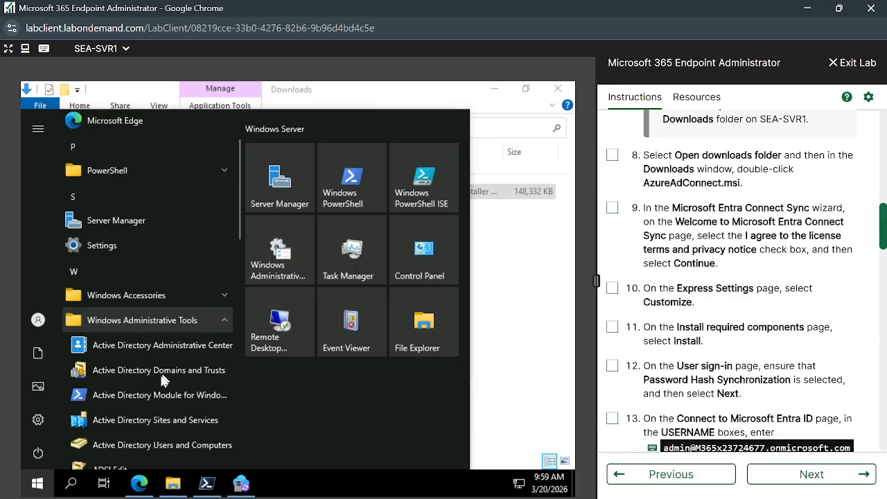
pyautogui.click(146, 450)
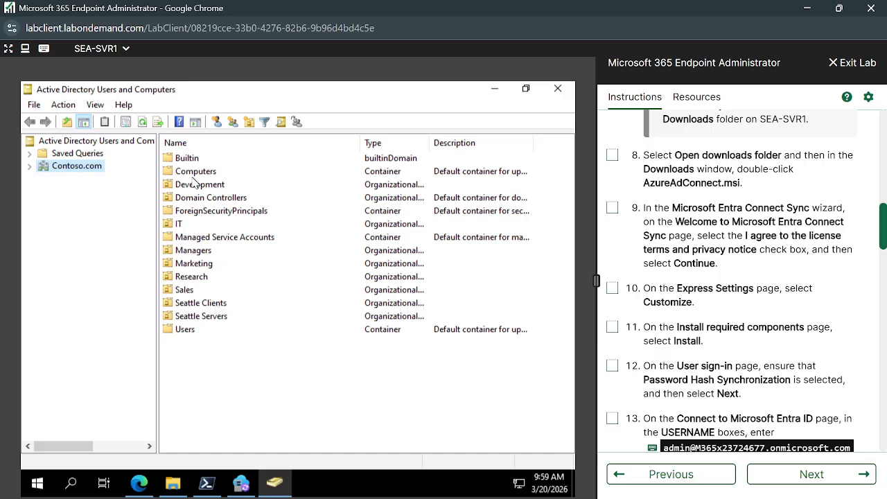
# Examine the accounts and groups in the Users container of Contoso.com, and return to the domain's container list.
pyautogui.click(187, 332)
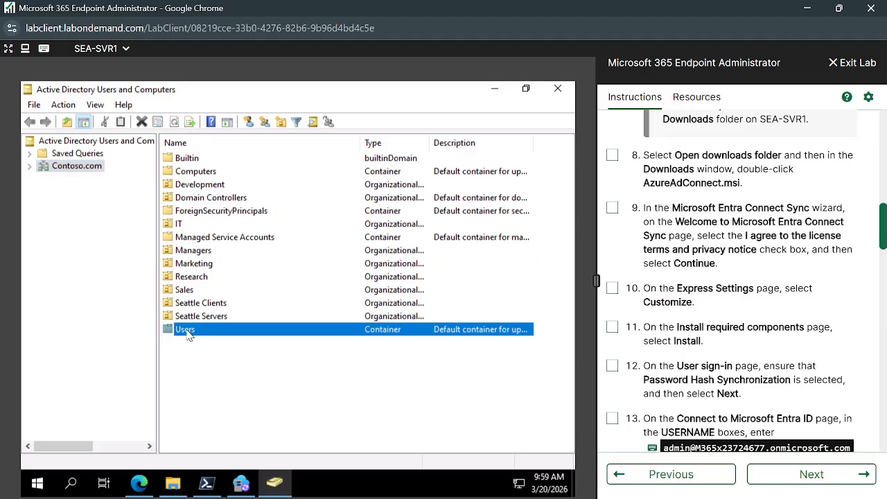
pyautogui.doubleClick(187, 332)
pyautogui.scroll(-2, 288, 349)
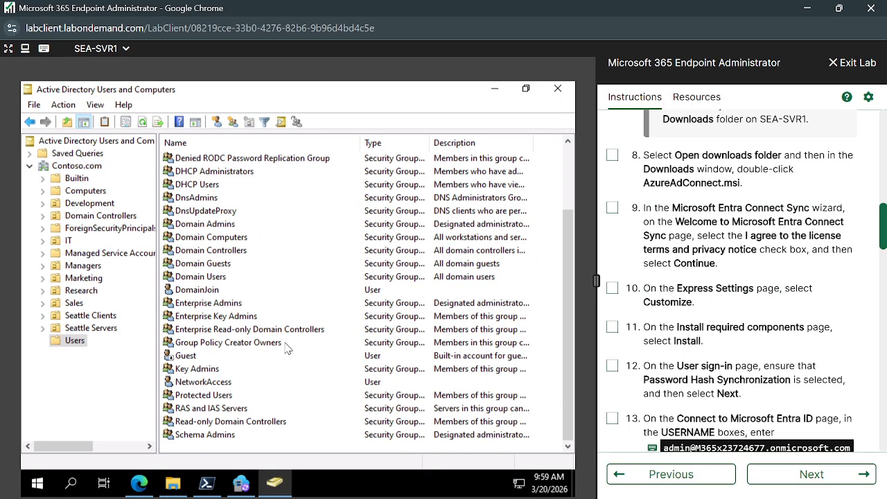
pyautogui.scroll(2, 287, 348)
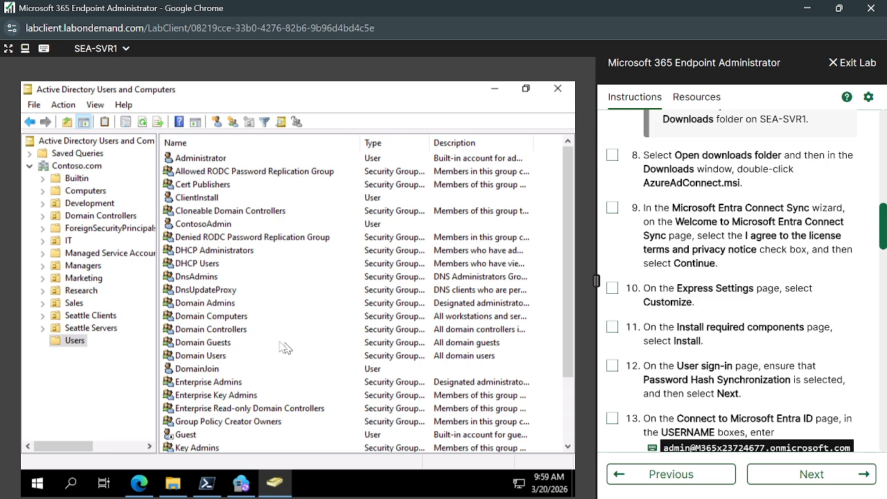
pyautogui.click(31, 122)
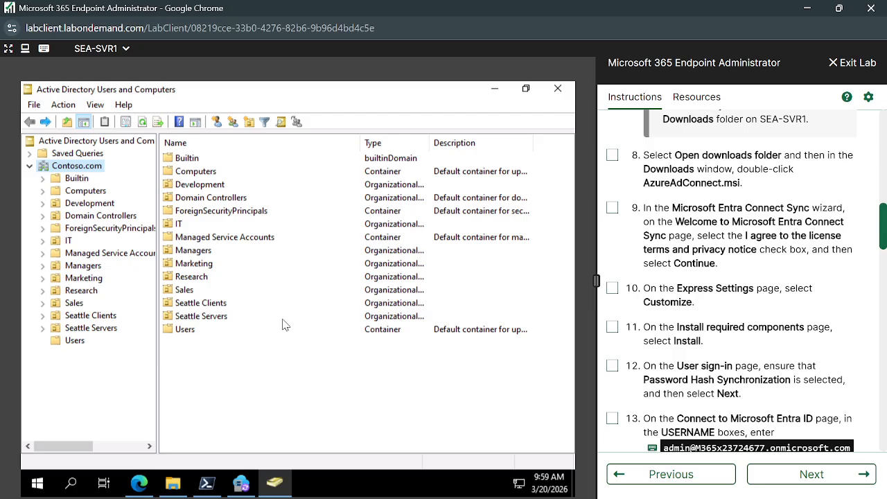
# Return to the Entra Connect Sync wizard, check the sign-on methods, and continue with Password Hash Synchronization selected.
pyautogui.click(270, 484)
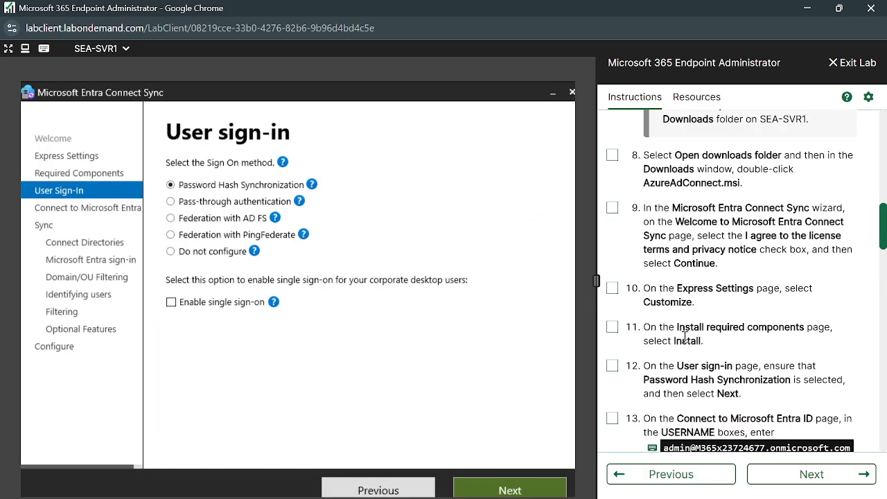
pyautogui.scroll(-2, 778, 352)
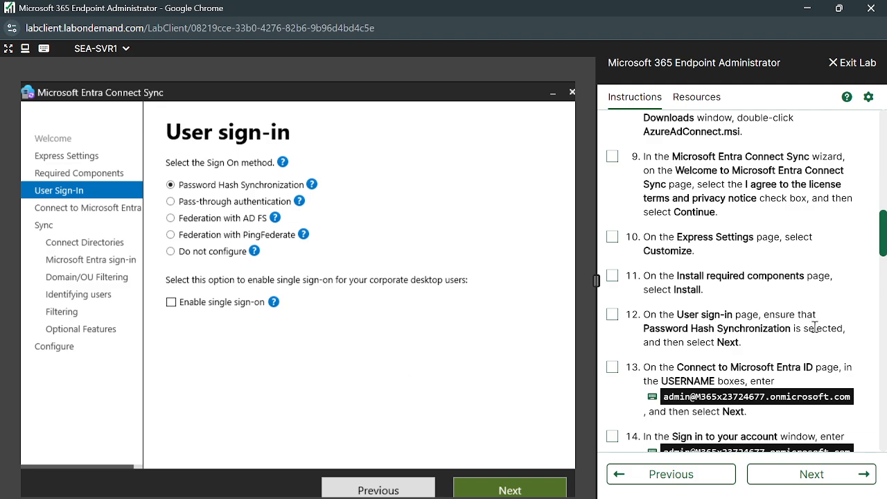
pyautogui.click(274, 218)
pyautogui.click(405, 193)
pyautogui.click(504, 491)
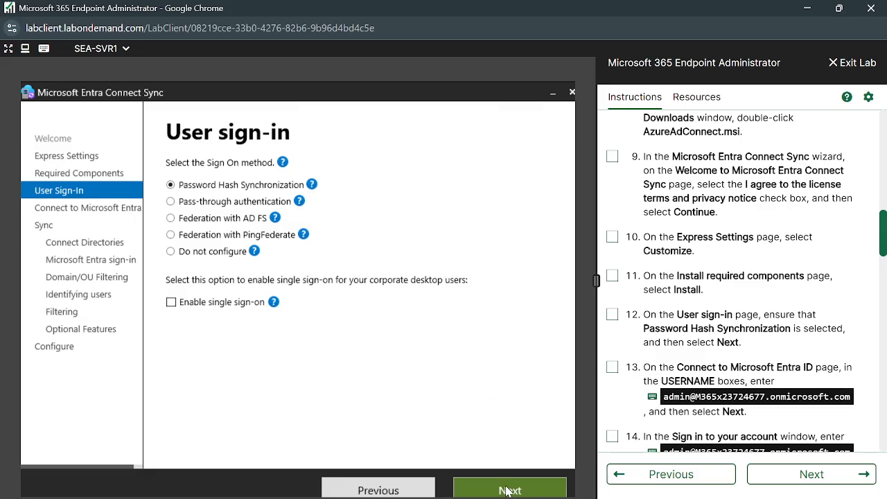
# Enter the tenant administrator's username for the Microsoft Entra ID connection and again in the Microsoft sign-in window.
pyautogui.click(234, 211)
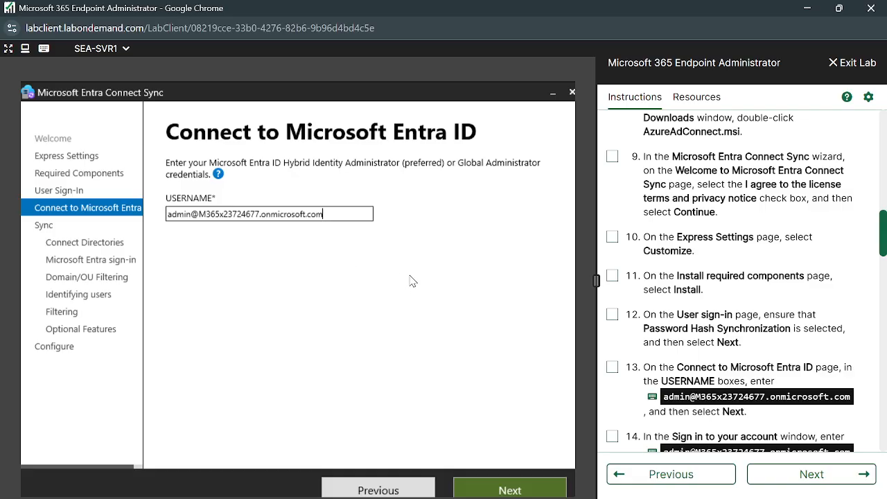
pyautogui.click(506, 489)
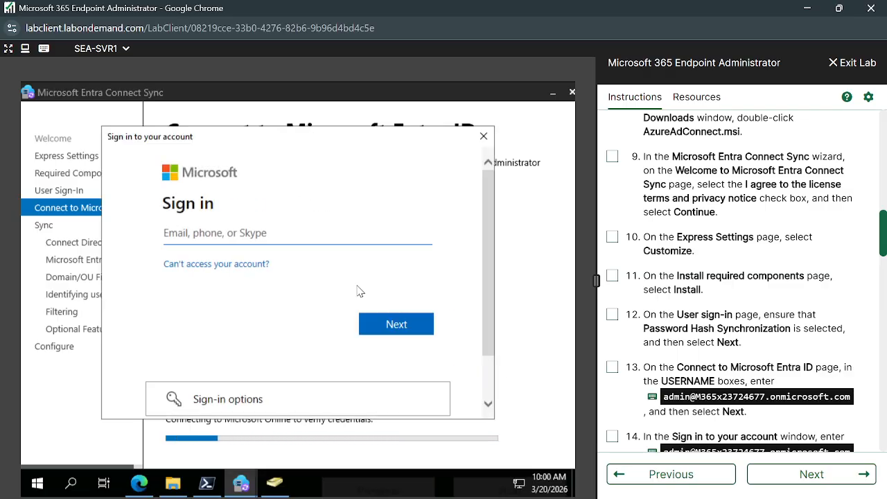
pyautogui.scroll(-3, 671, 337)
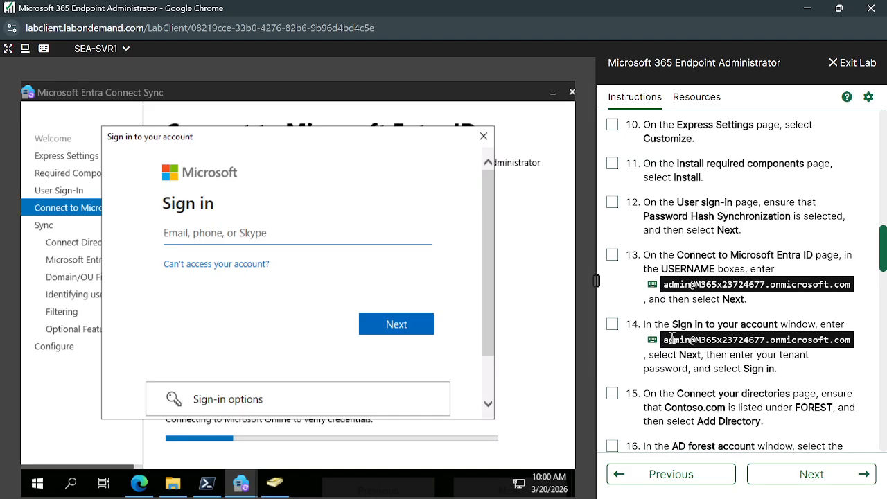
pyautogui.click(671, 337)
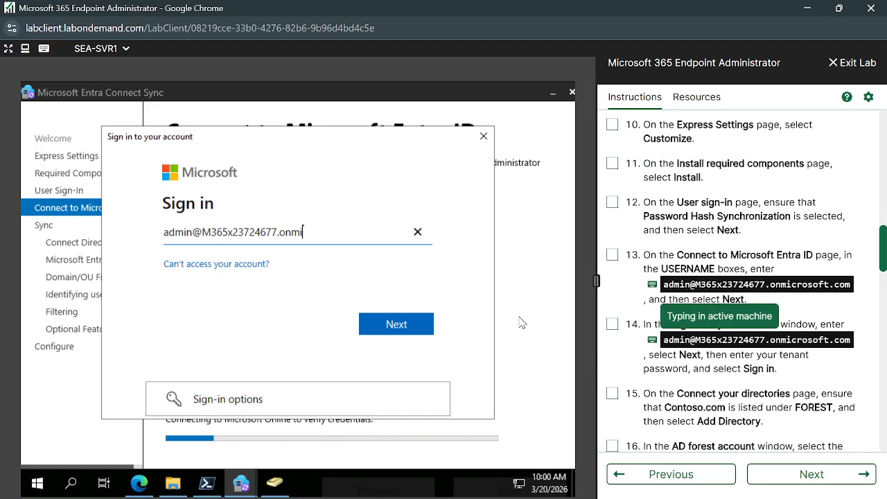
pyautogui.click(423, 325)
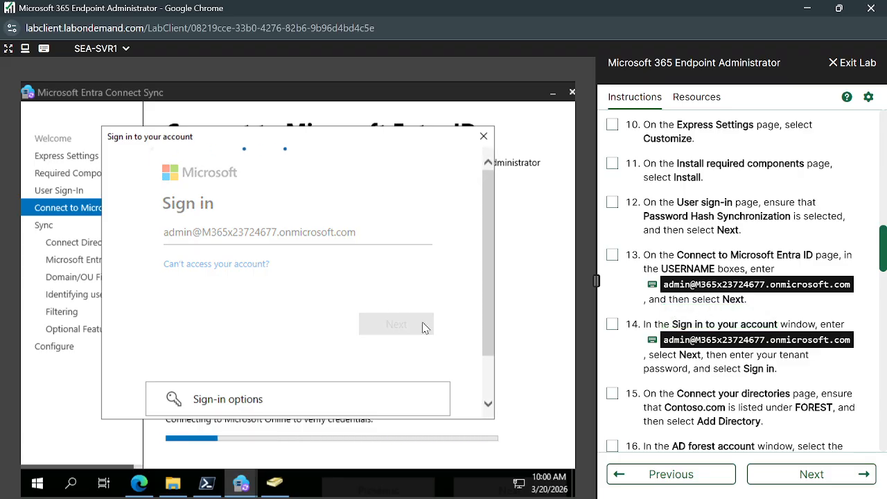
# Enter the tenant's administrative password from the lab resources and sign in to the administrator account.
pyautogui.scroll(-1, 694, 362)
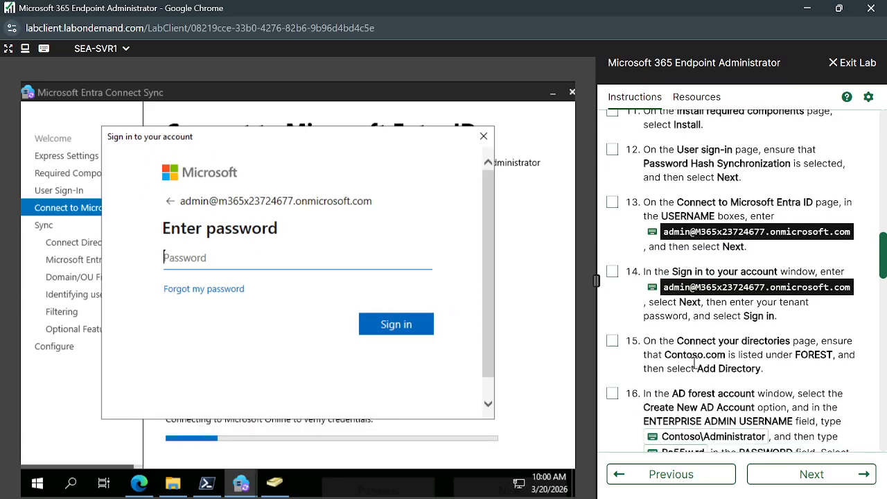
pyautogui.scroll(2, 696, 367)
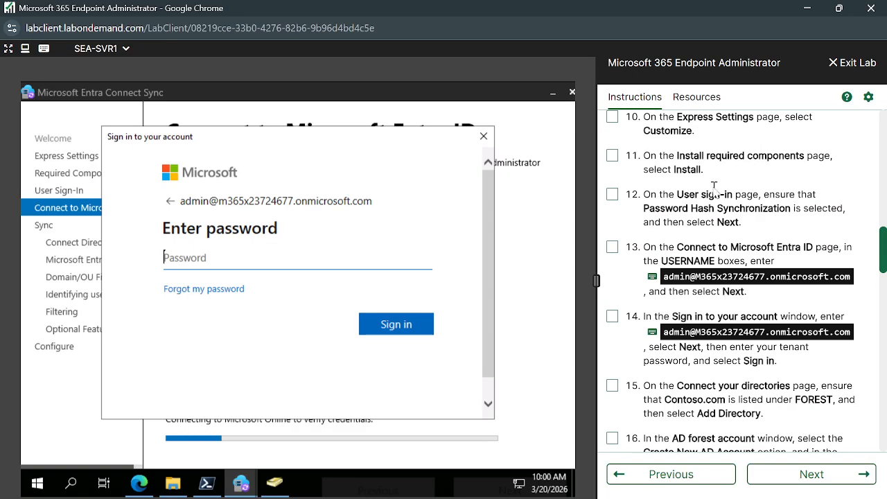
pyautogui.click(697, 97)
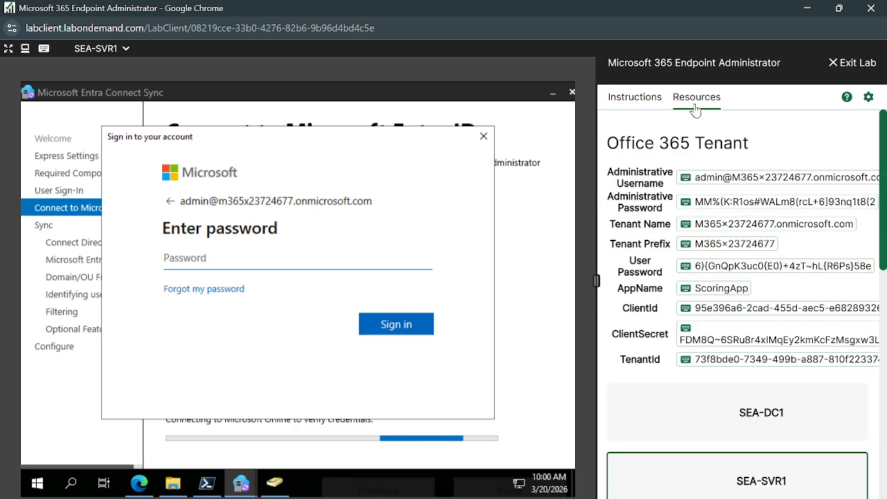
pyautogui.click(685, 202)
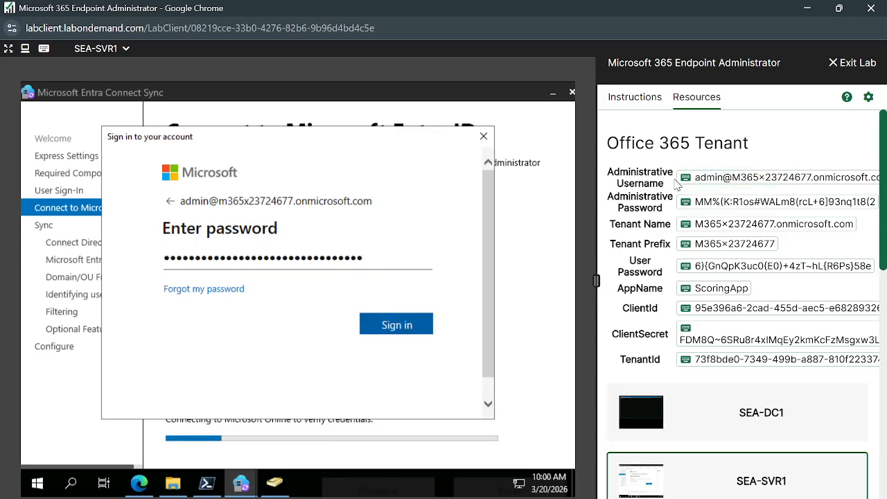
pyautogui.press('Return')
# Return to the lab instructions and start adding the Contoso.com forest as an Active Directory directory.
pyautogui.click(644, 98)
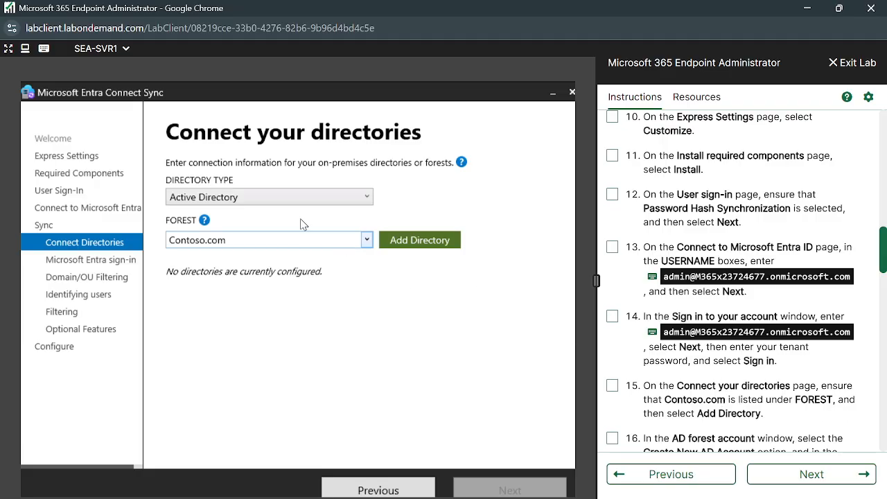
pyautogui.moveTo(207, 226)
pyautogui.scroll(-1, 721, 395)
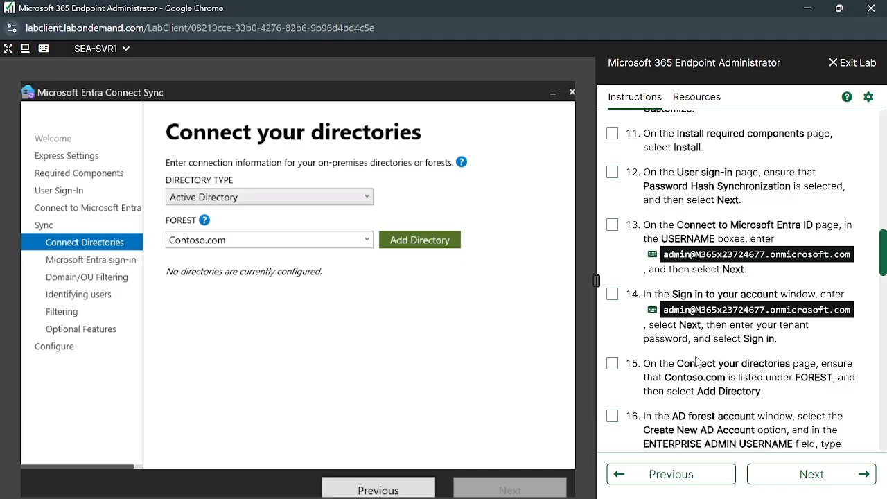
pyautogui.scroll(-1, 780, 359)
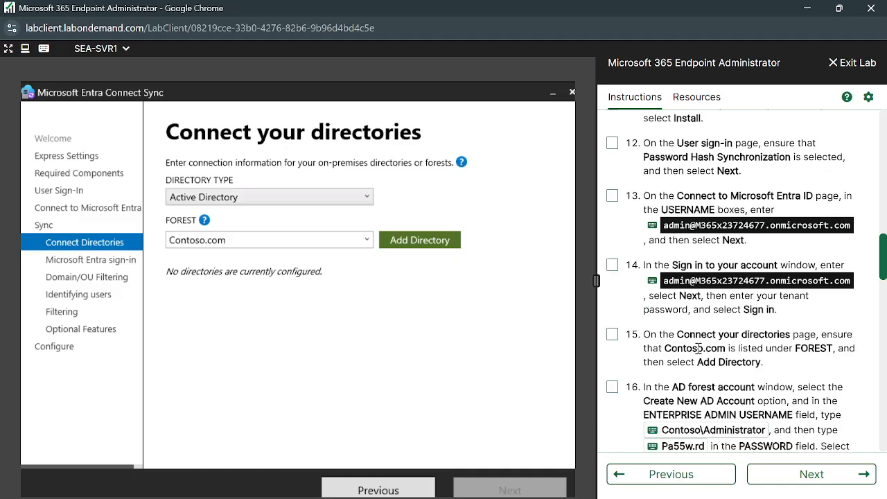
pyautogui.scroll(-1, 718, 382)
pyautogui.scroll(-1, 718, 381)
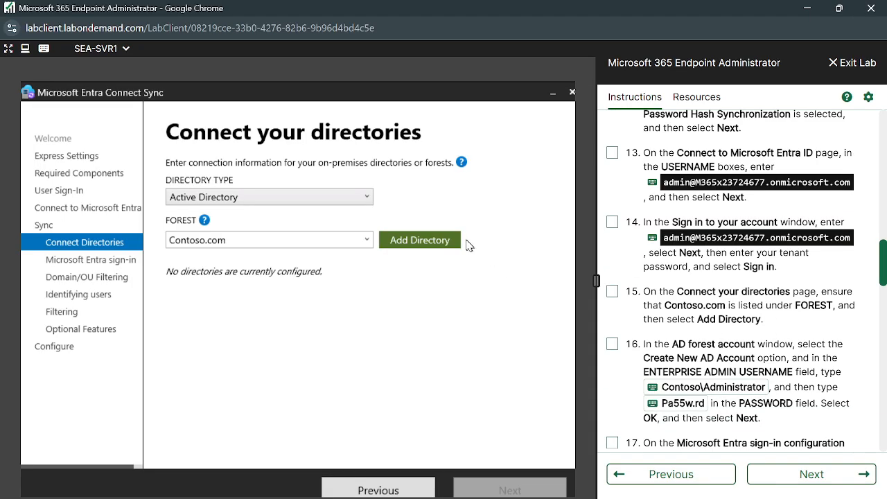
pyautogui.click(445, 247)
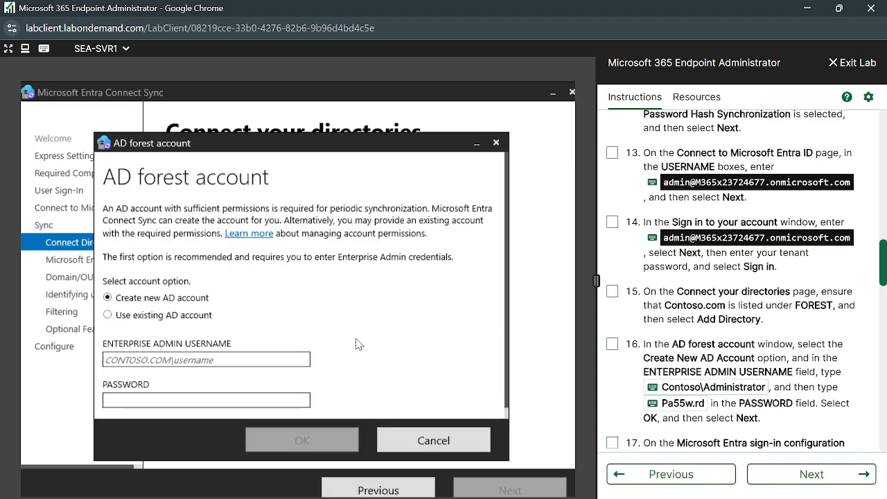
# Enter Contoso\Administrator and the enterprise admin password to create the new AD forest account, and continue with Contoso.com as configured directory.
pyautogui.click(651, 390)
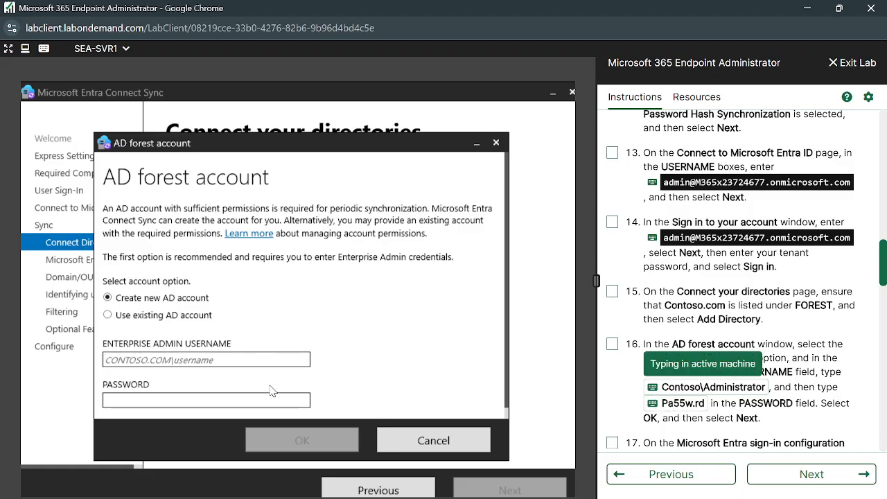
pyautogui.click(199, 404)
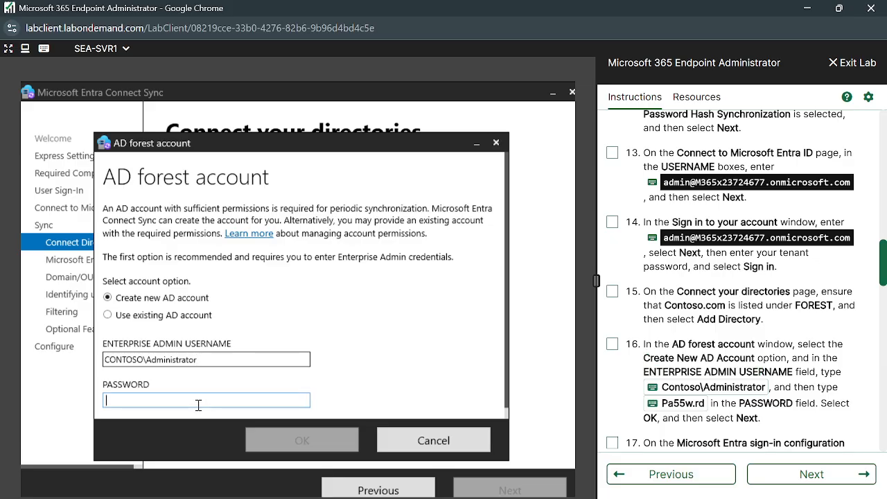
pyautogui.click(655, 404)
pyautogui.click(303, 435)
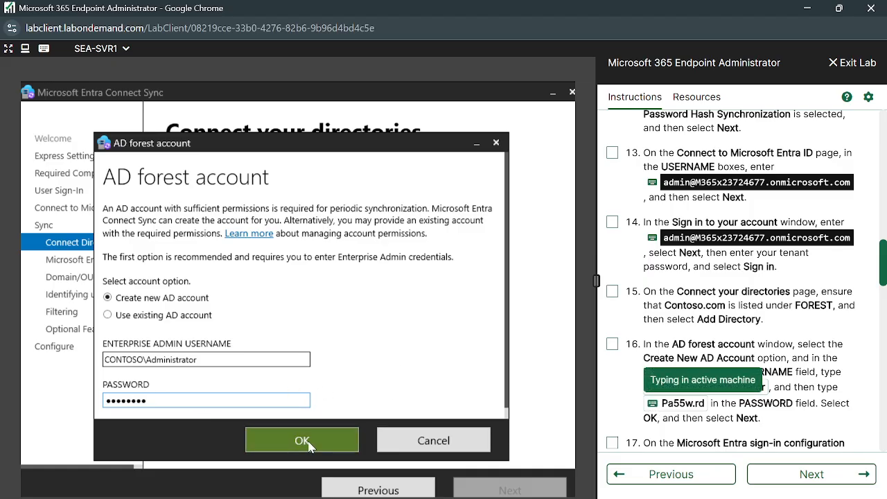
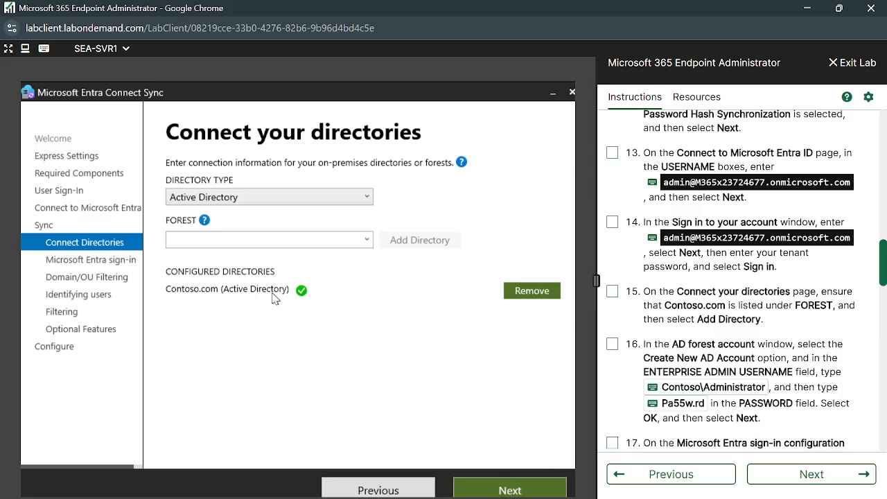
pyautogui.moveTo(319, 295)
pyautogui.click(790, 186)
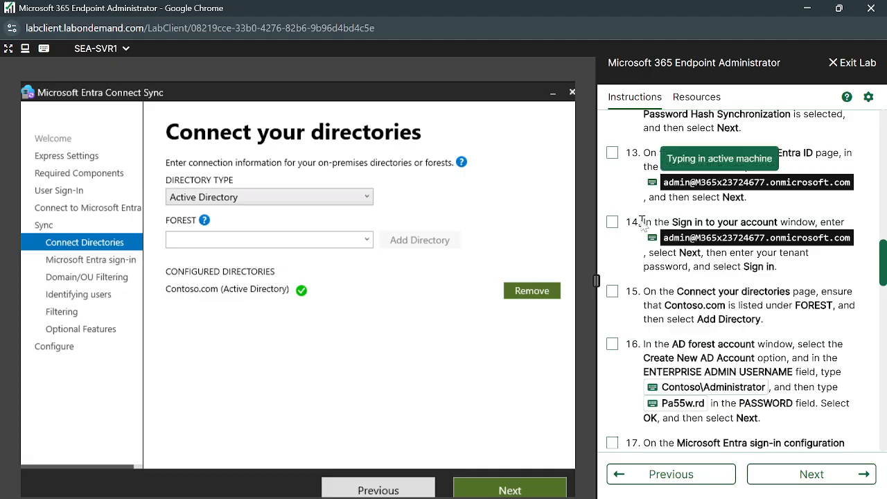
pyautogui.click(509, 490)
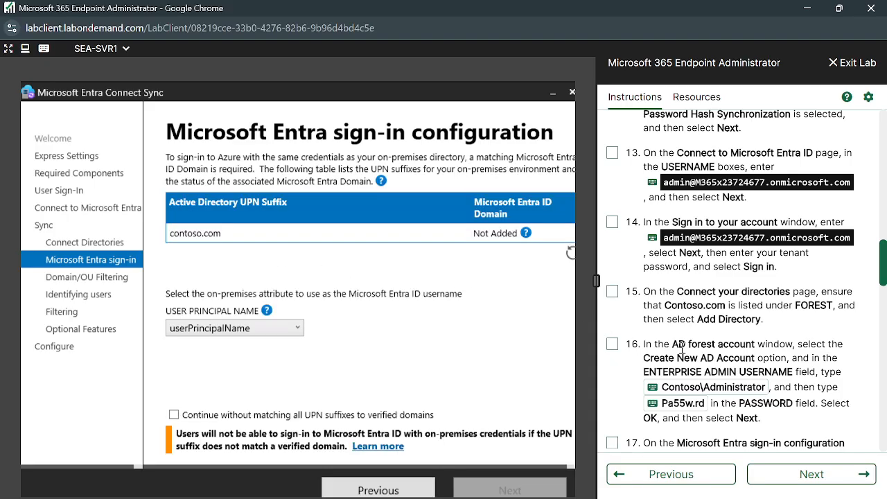
# Keep userPrincipalName as the Microsoft Entra ID username and continue without matching all UPN suffixes to verified domains.
pyautogui.scroll(-2, 728, 389)
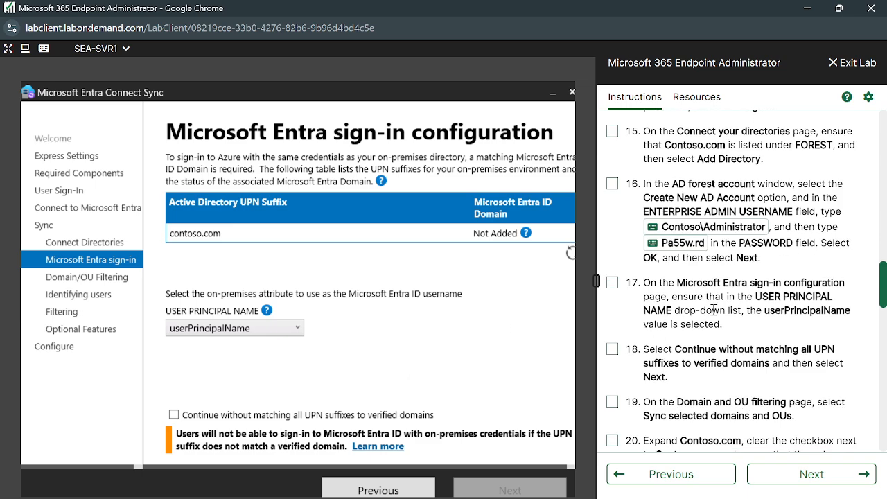
pyautogui.scroll(-1, 757, 310)
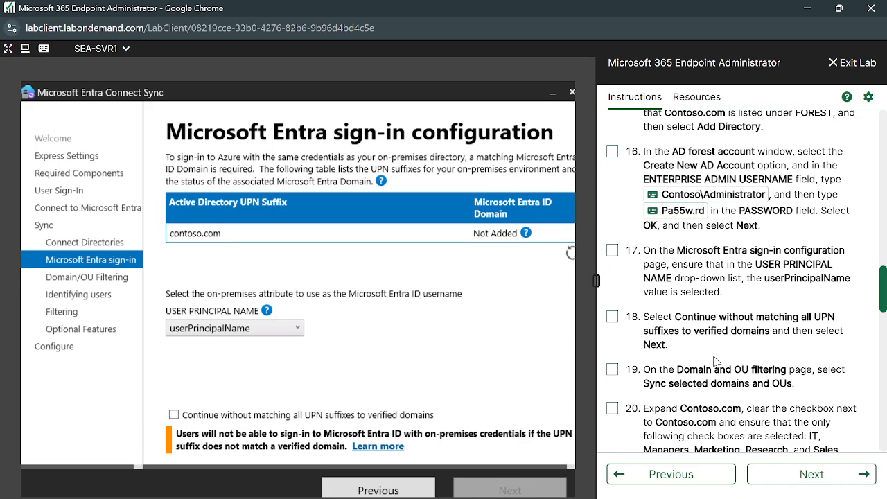
pyautogui.click(212, 416)
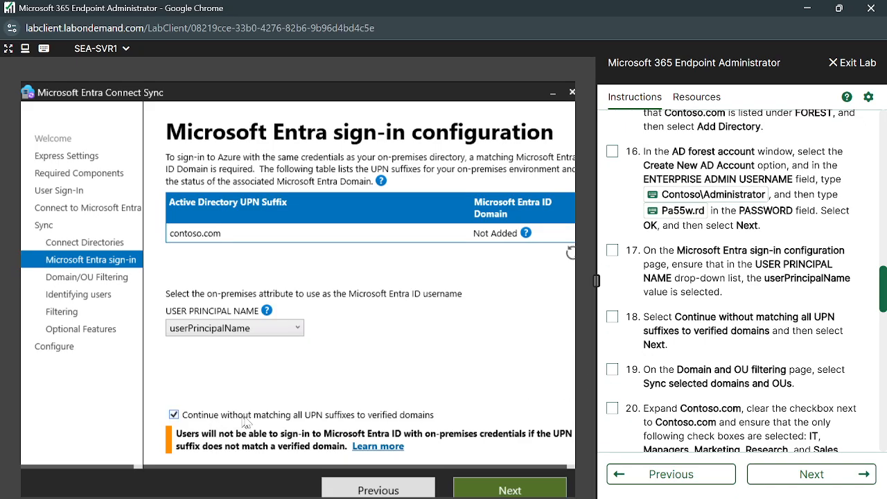
pyautogui.click(510, 489)
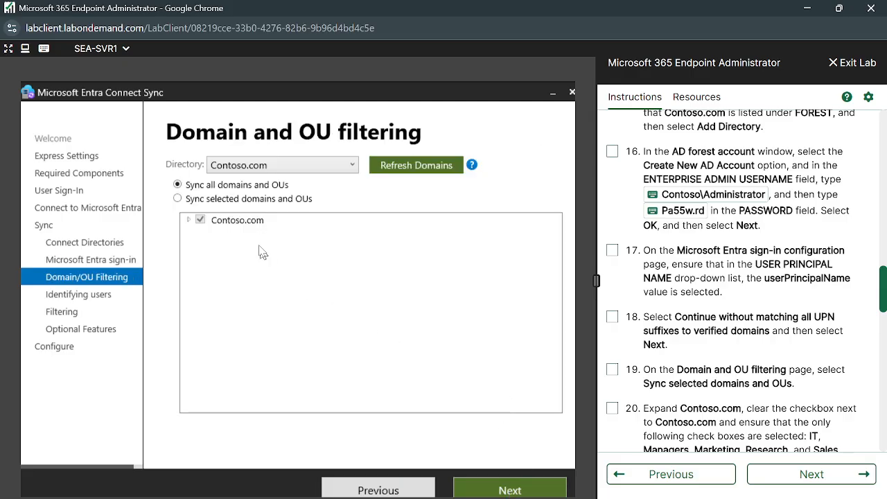
# Read the OU filtering instructions and examine the types of the Contoso.com containers in Active Directory Users and Computers, then return to the wizard.
pyautogui.scroll(-1, 762, 361)
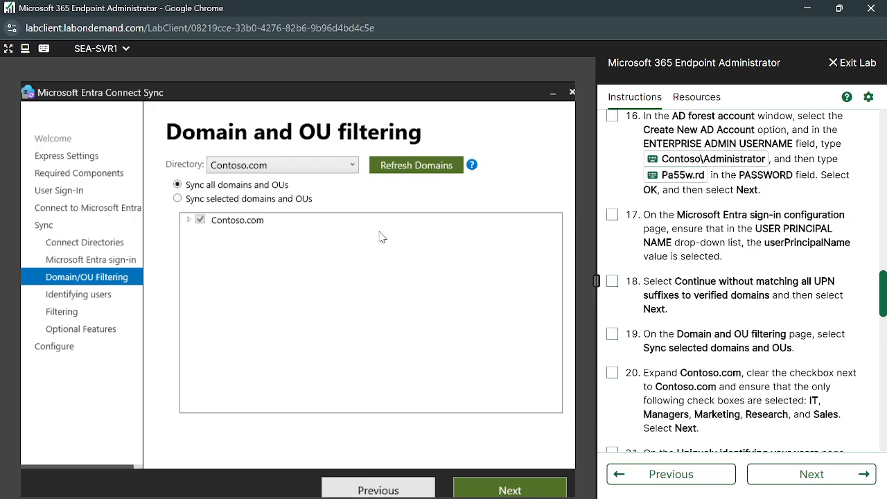
pyautogui.click(555, 95)
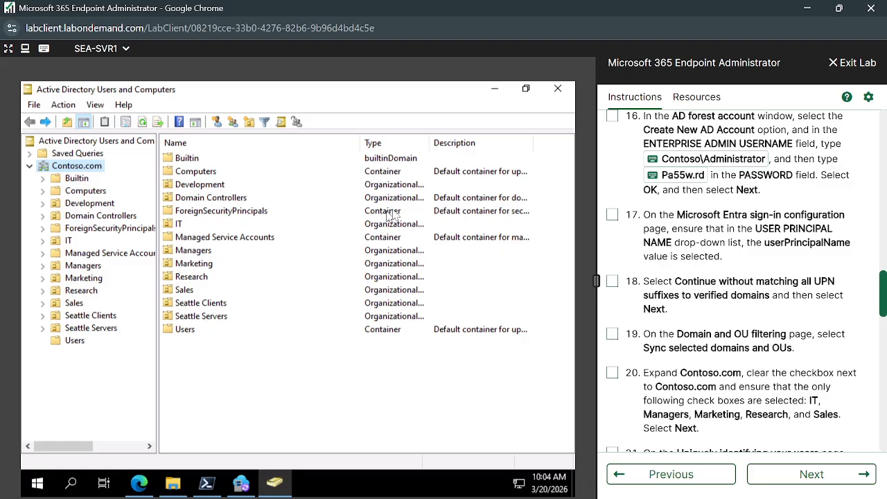
pyautogui.moveTo(428, 142); pyautogui.dragTo(486, 143)
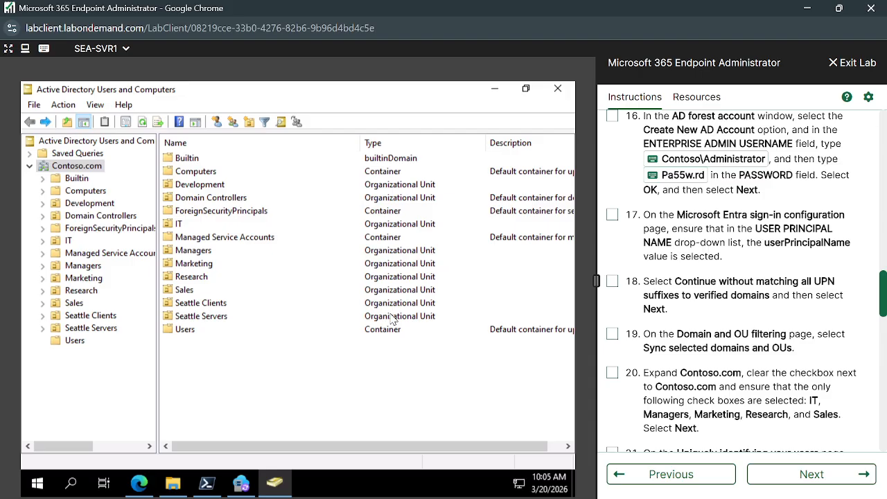
pyautogui.click(241, 483)
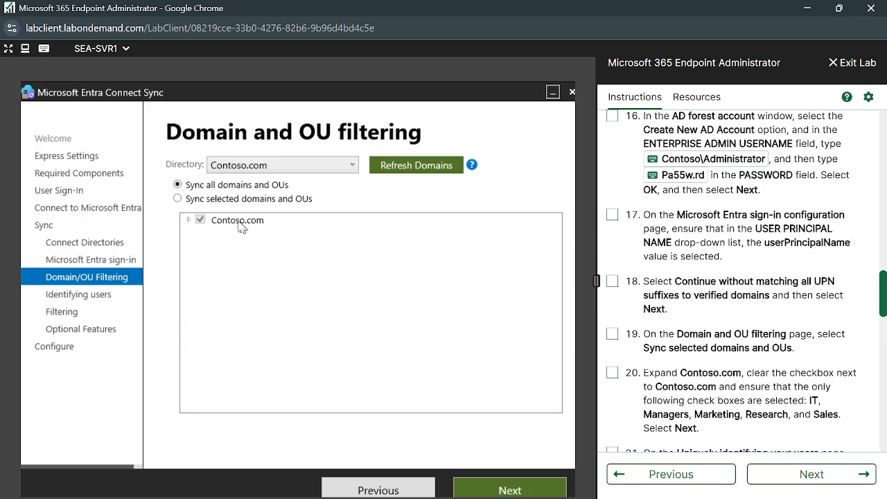
# Choose to sync selected domains and OUs, review the expanded Contoso.com tree, and continue with its default selection.
pyautogui.click(222, 200)
pyautogui.click(187, 220)
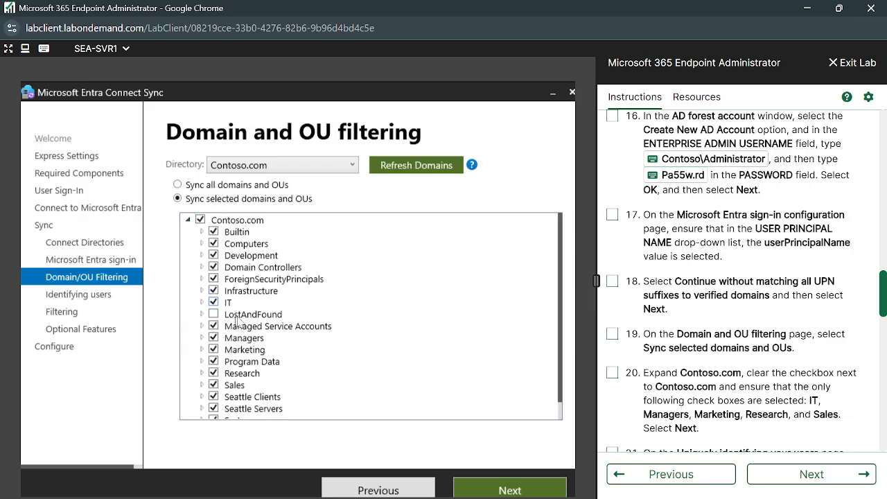
pyautogui.scroll(-1, 370, 314)
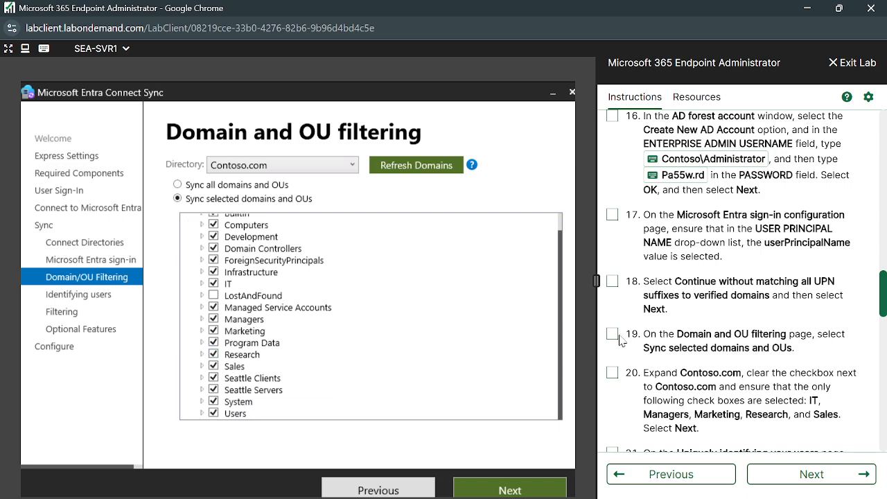
pyautogui.scroll(-1, 703, 377)
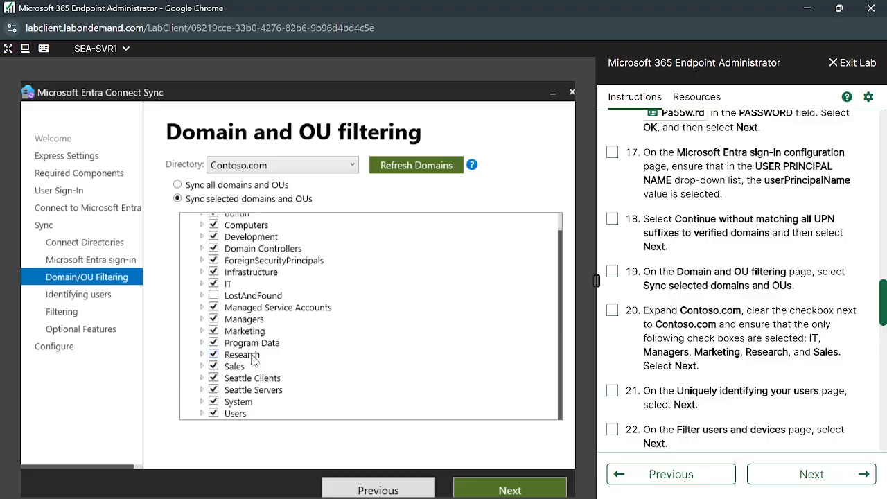
pyautogui.scroll(1, 275, 279)
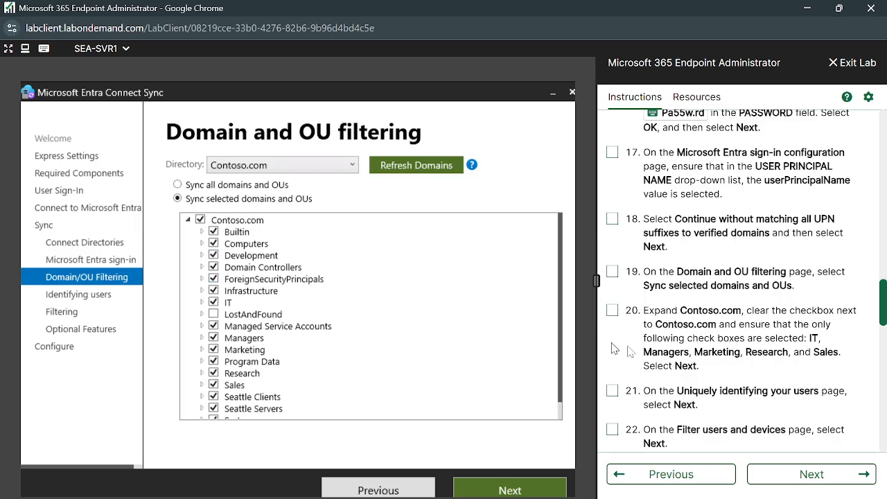
pyautogui.scroll(-1, 793, 348)
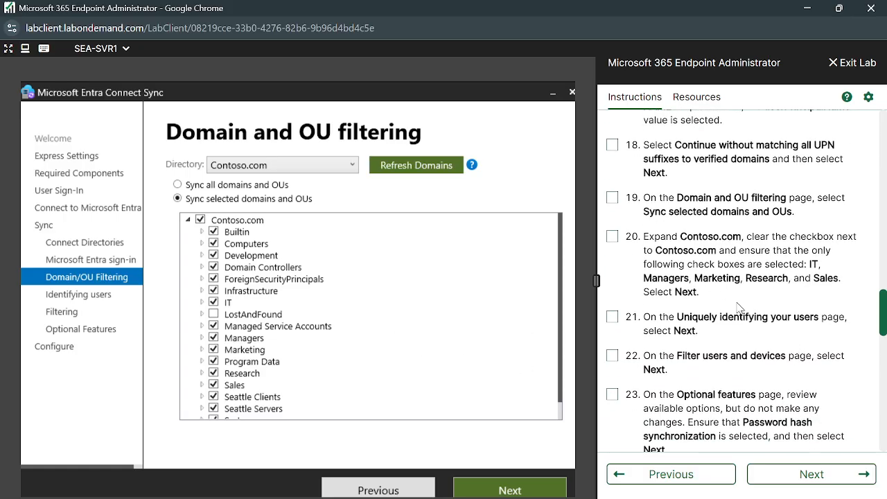
pyautogui.scroll(-1, 741, 308)
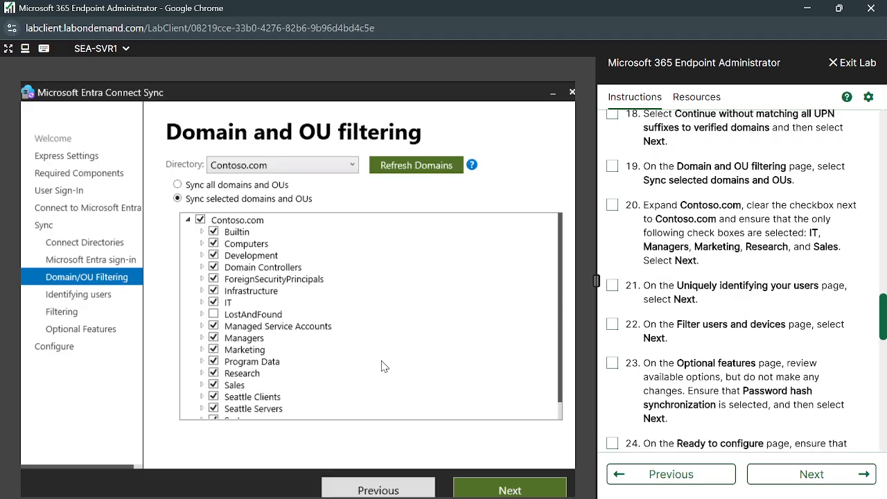
pyautogui.scroll(-1, 385, 366)
pyautogui.scroll(1, 299, 357)
pyautogui.scroll(-1, 294, 339)
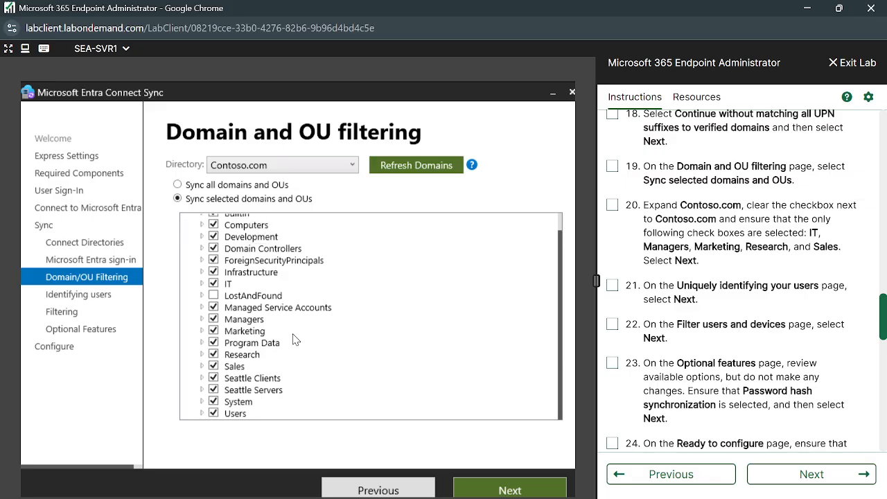
pyautogui.click(500, 490)
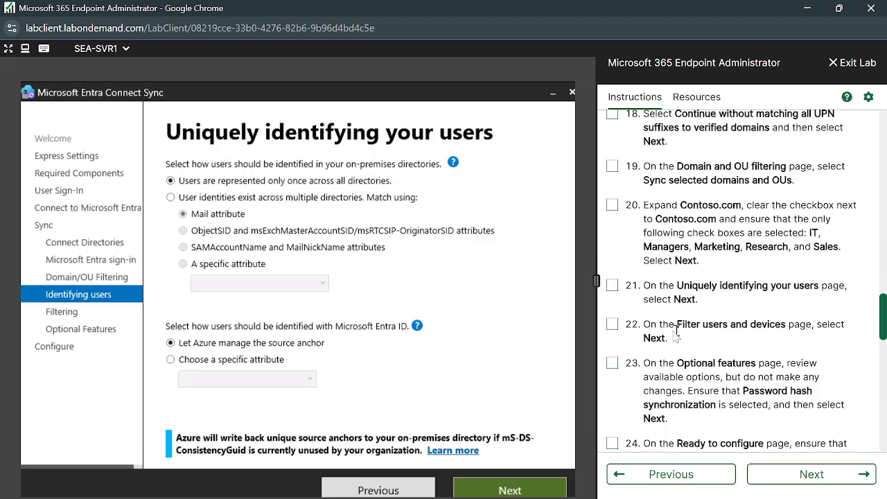
# Accept the default user identification, synchronization of all users and devices, and optional features with password hash synchronization.
pyautogui.click(509, 490)
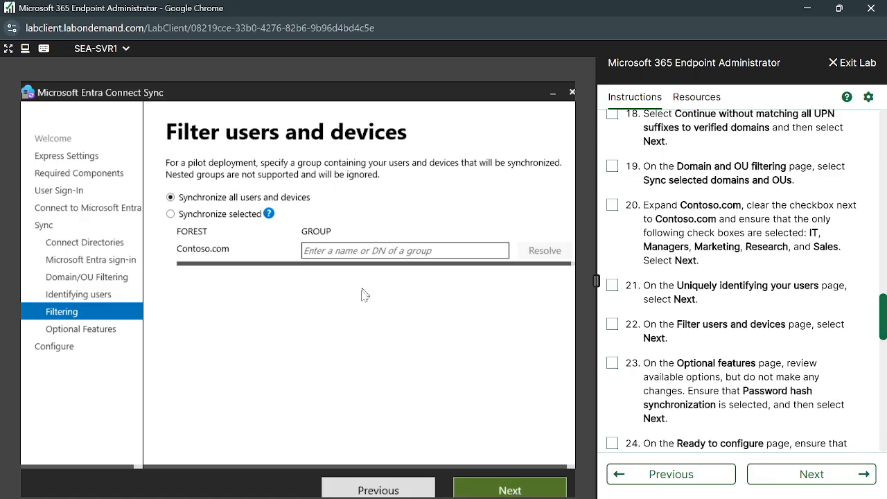
pyautogui.scroll(-2, 739, 380)
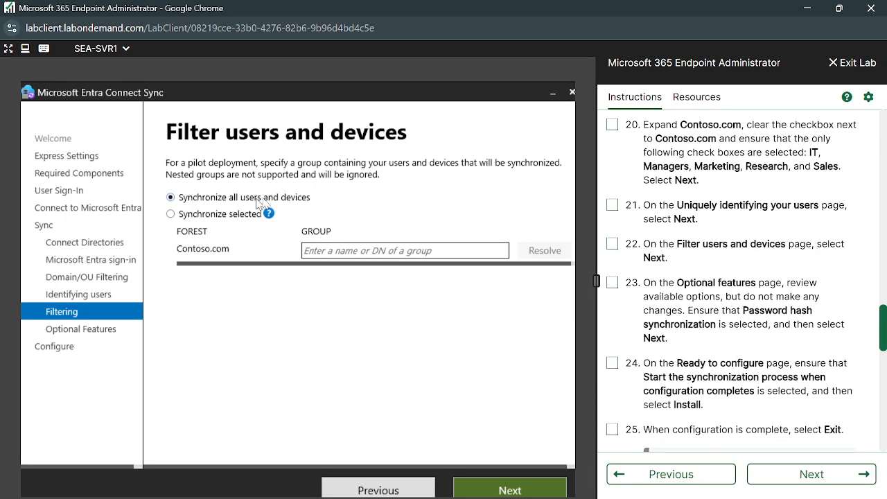
pyautogui.click(519, 491)
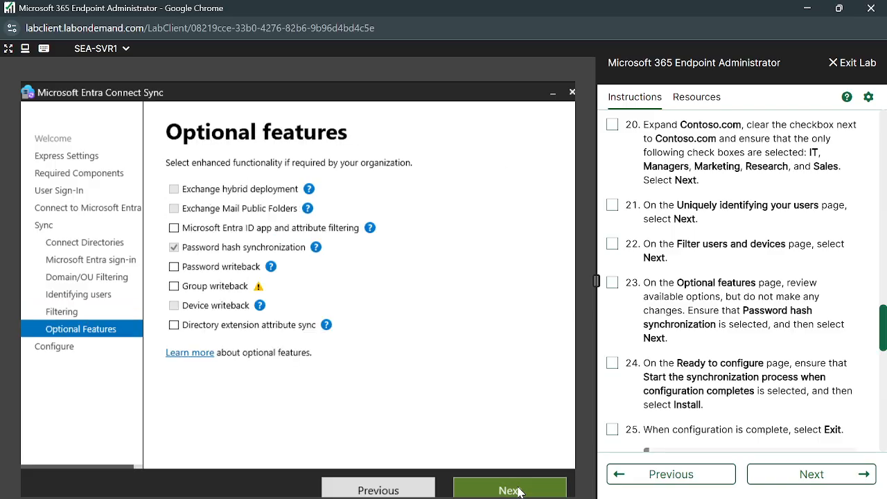
pyautogui.click(511, 487)
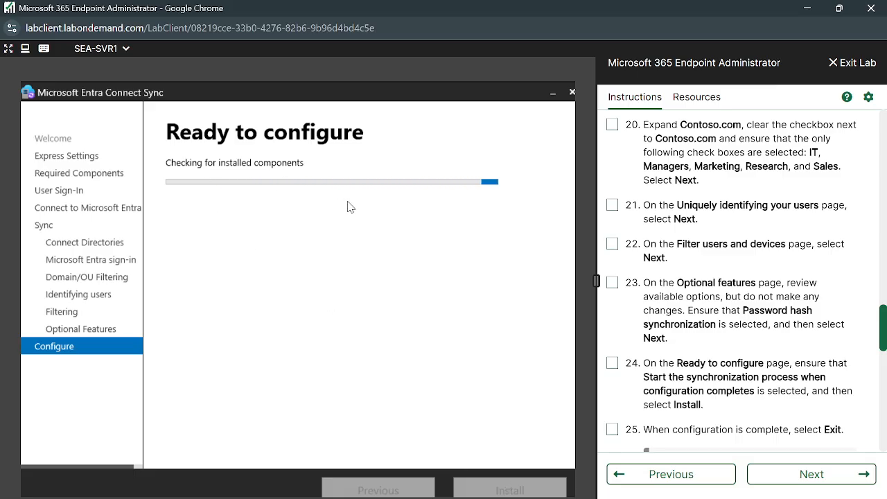
# Check the remaining configuration instructions and start the installation with synchronization set to start when configuration completes.
pyautogui.scroll(-1, 675, 323)
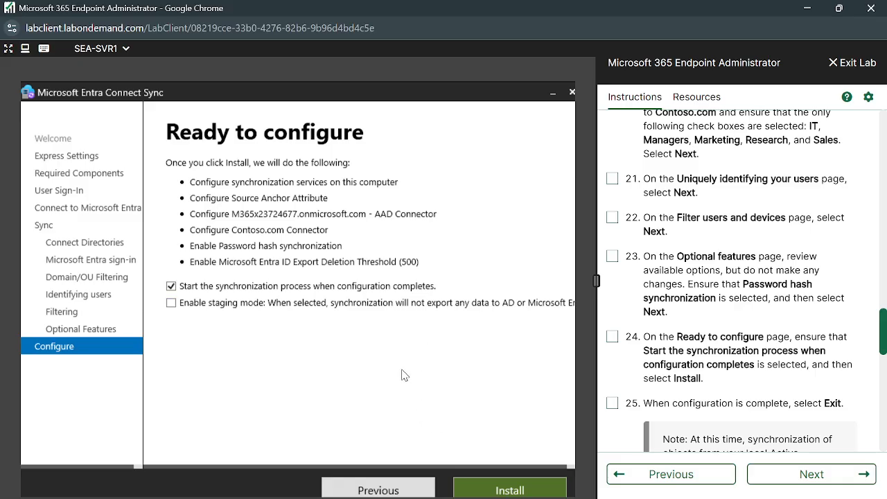
pyautogui.scroll(-1, 806, 313)
pyautogui.scroll(-5, 806, 314)
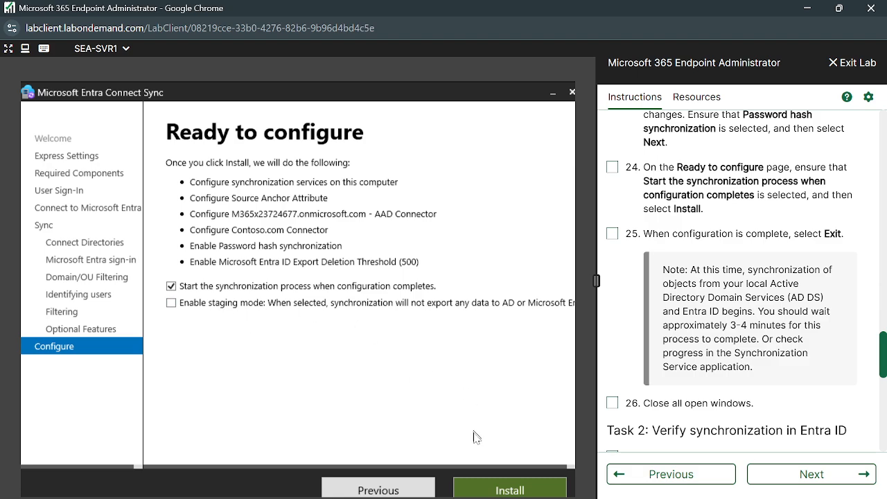
pyautogui.click(495, 489)
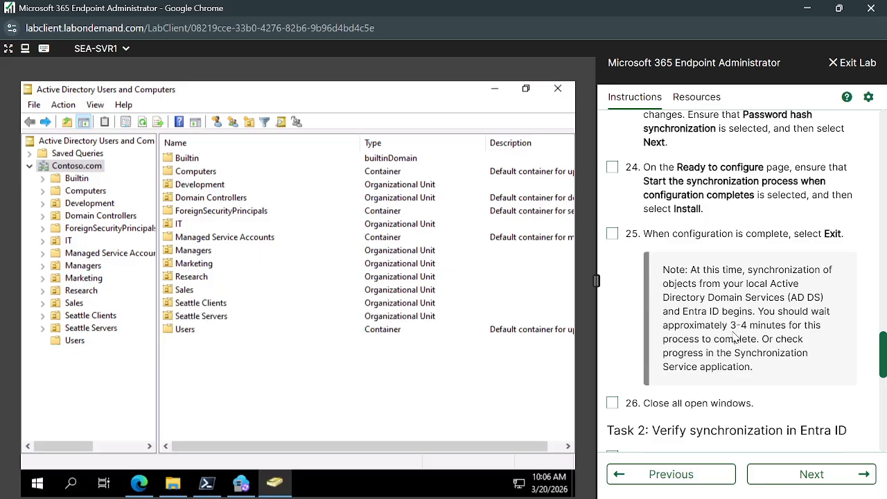
# Read the next lab instructions and check the Entra Connect Sync configuration progress until it finishes.
pyautogui.scroll(-2, 735, 336)
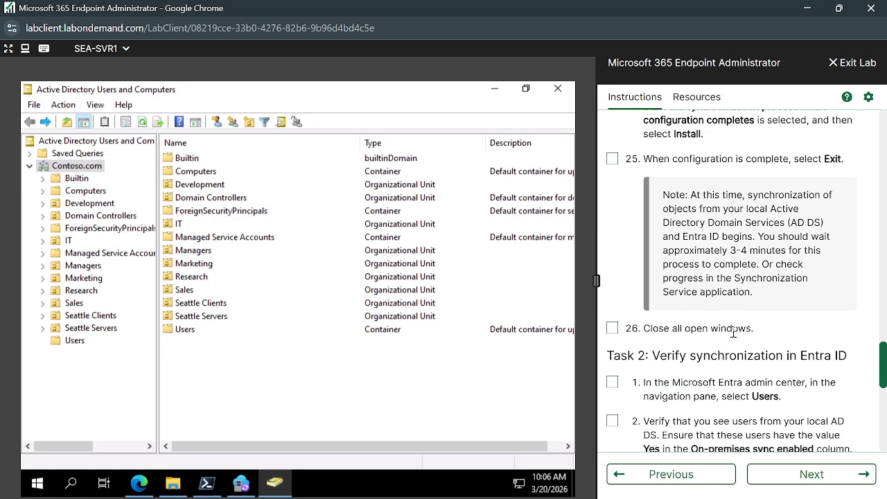
pyautogui.scroll(-1, 733, 333)
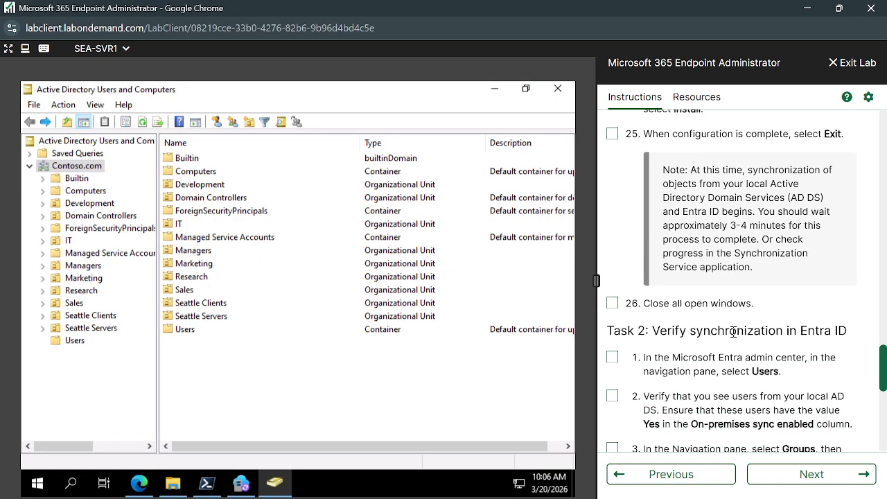
pyautogui.click(494, 90)
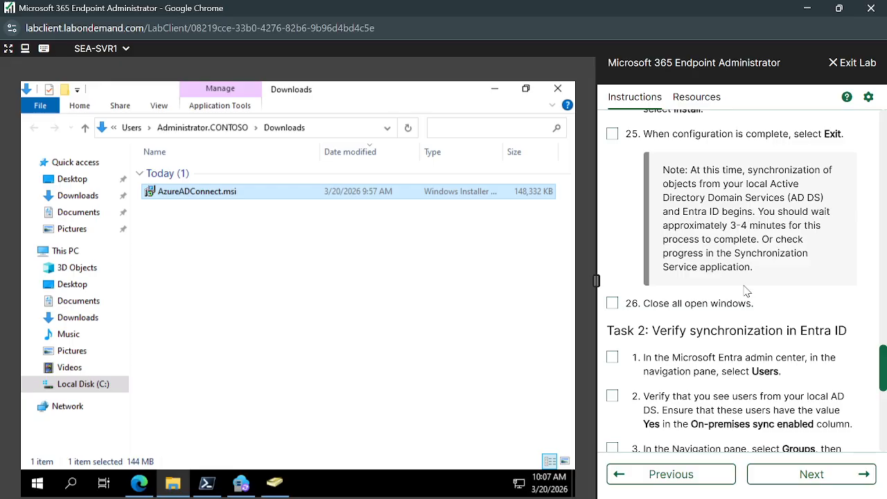
pyautogui.click(241, 483)
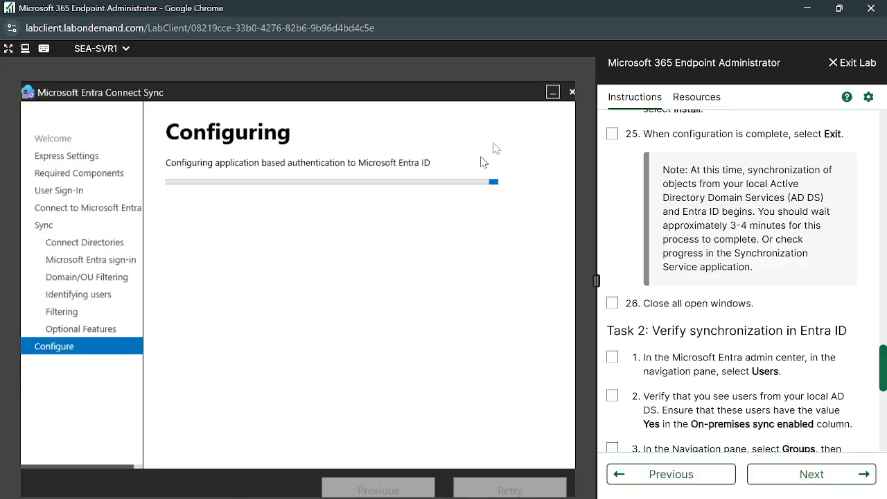
pyautogui.click(552, 92)
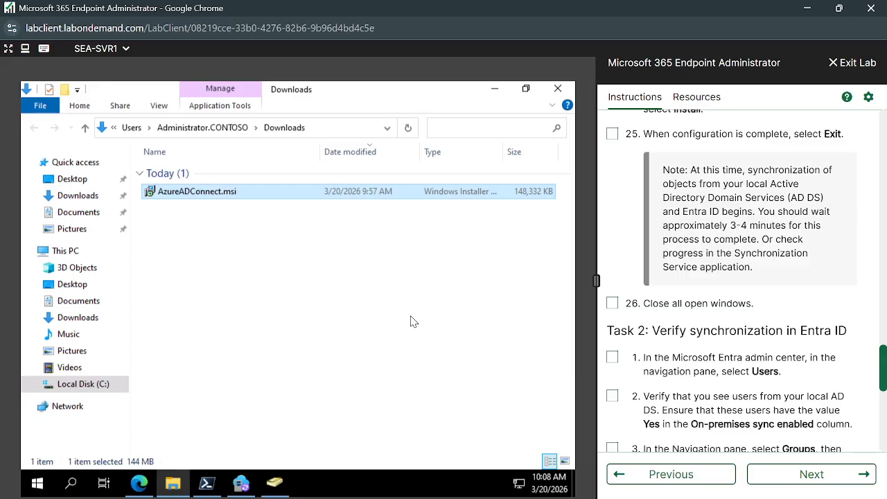
pyautogui.click(240, 483)
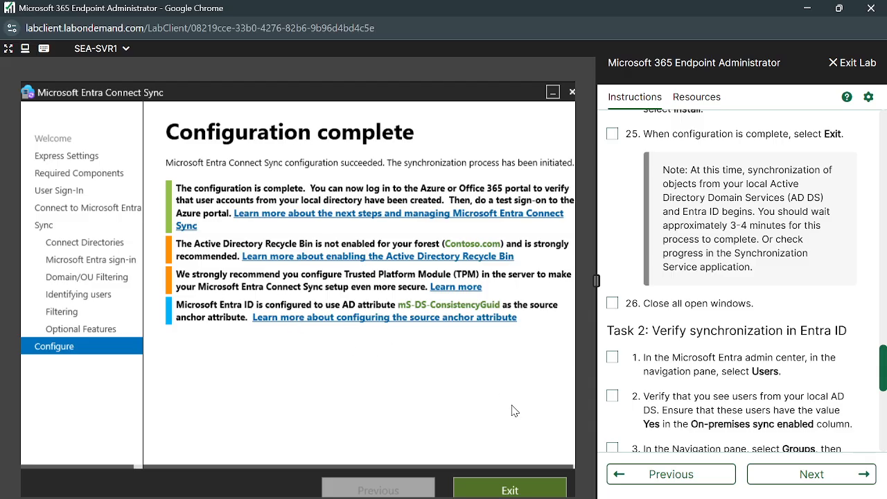
# Exit the completed Entra Connect Sync wizard and close the Downloads folder window.
pyautogui.click(521, 492)
pyautogui.scroll(-1, 771, 344)
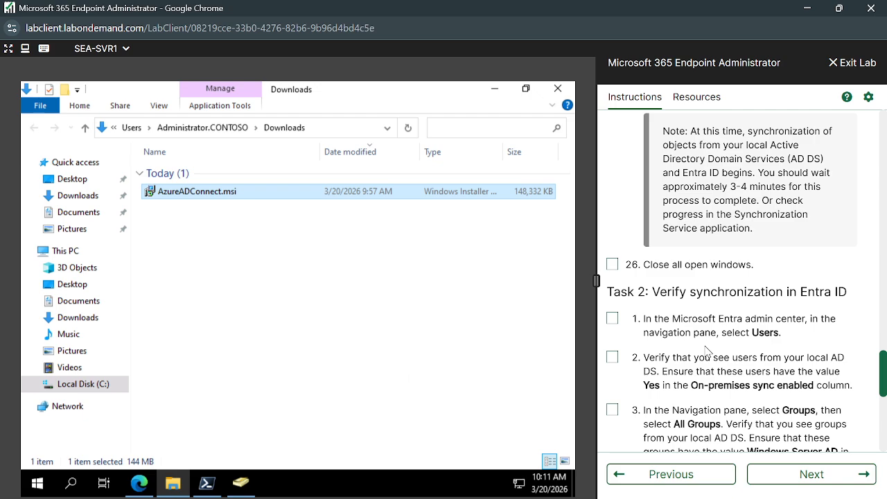
pyautogui.scroll(-1, 723, 319)
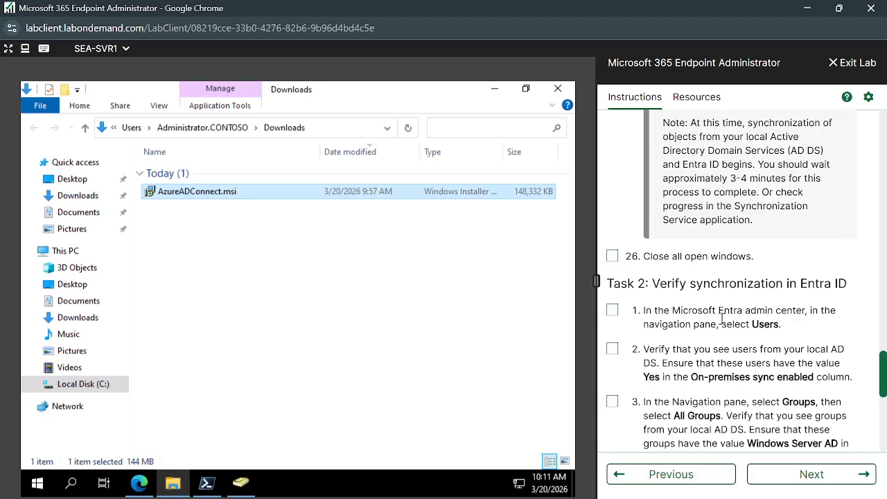
pyautogui.scroll(-1, 722, 319)
pyautogui.click(558, 88)
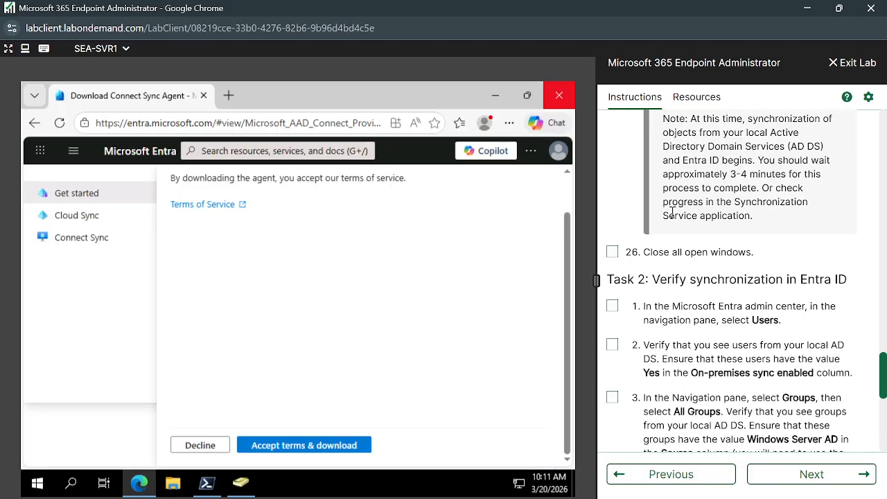
# Open the Users page under Entra ID in the Microsoft Entra admin center and look through the list for local AD DS users.
pyautogui.scroll(-2, 727, 340)
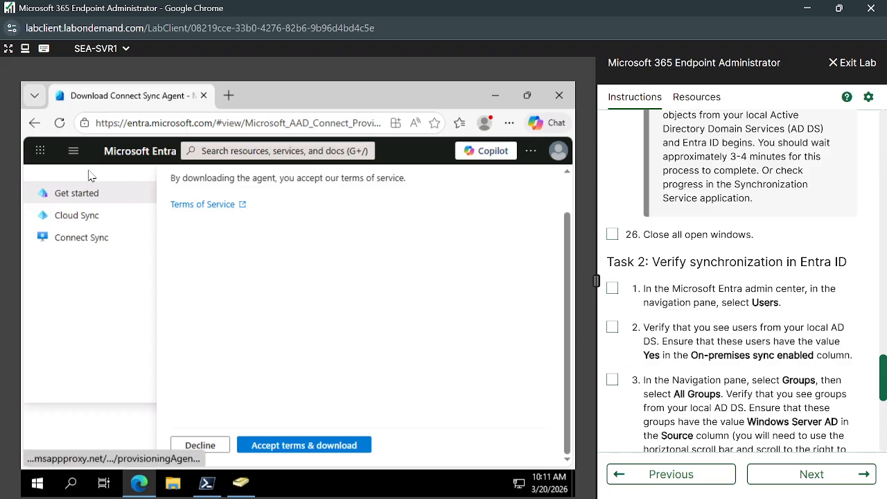
pyautogui.click(73, 152)
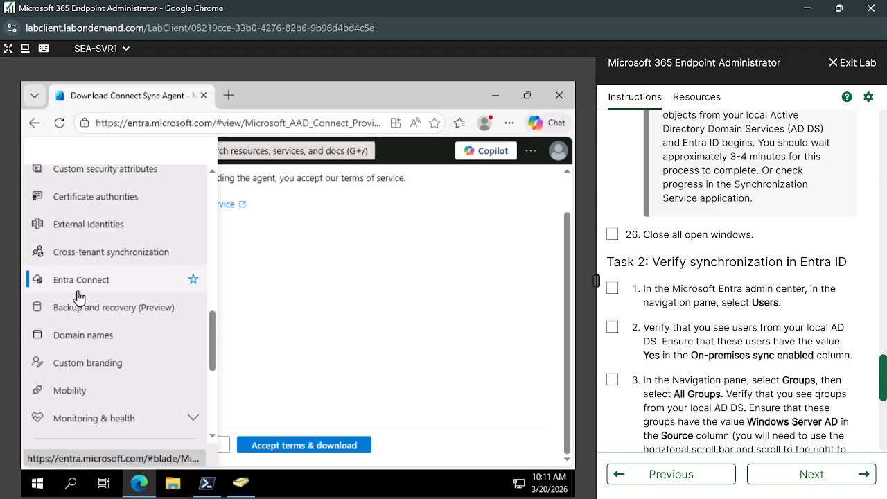
pyautogui.scroll(5, 78, 297)
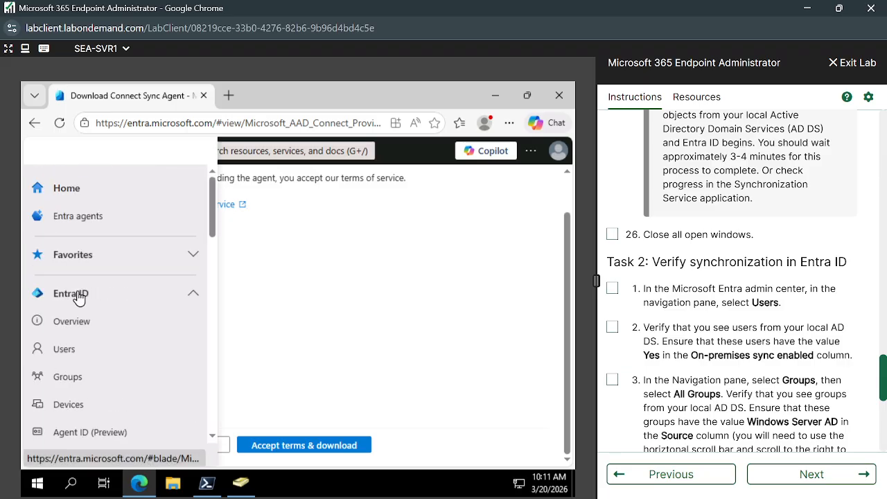
pyautogui.click(83, 350)
pyautogui.scroll(-1, 735, 380)
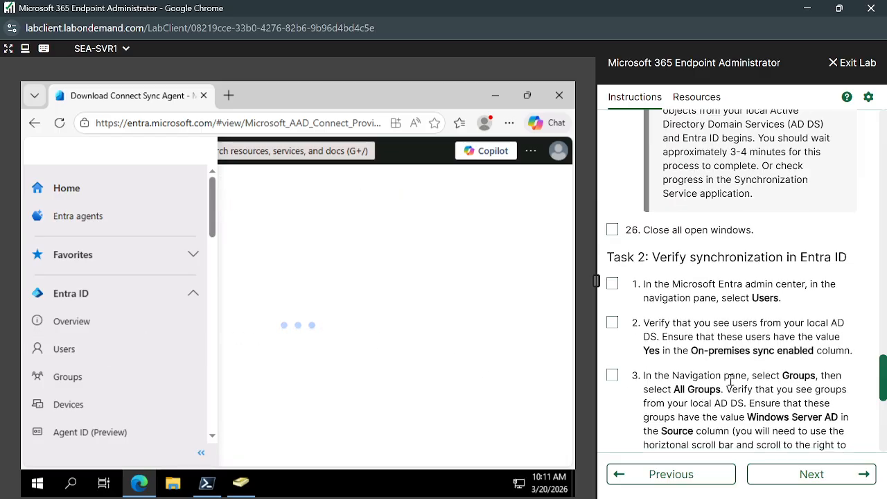
pyautogui.scroll(-1, 731, 381)
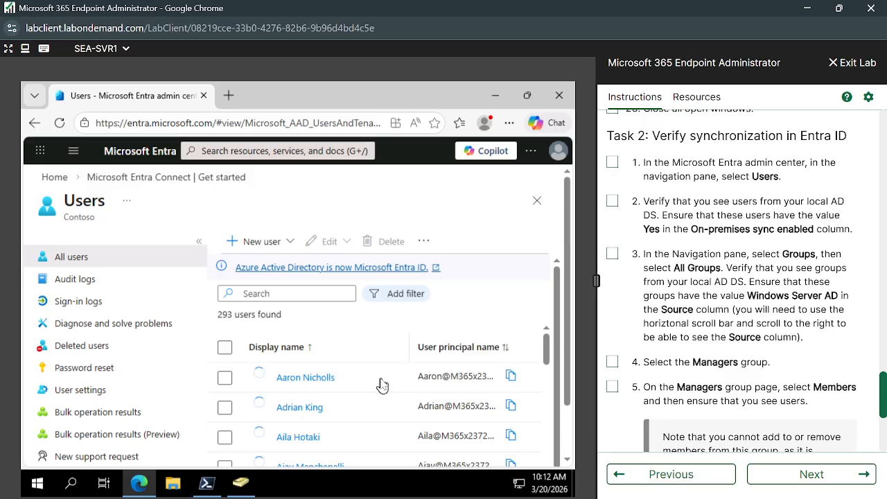
pyautogui.scroll(-3, 344, 411)
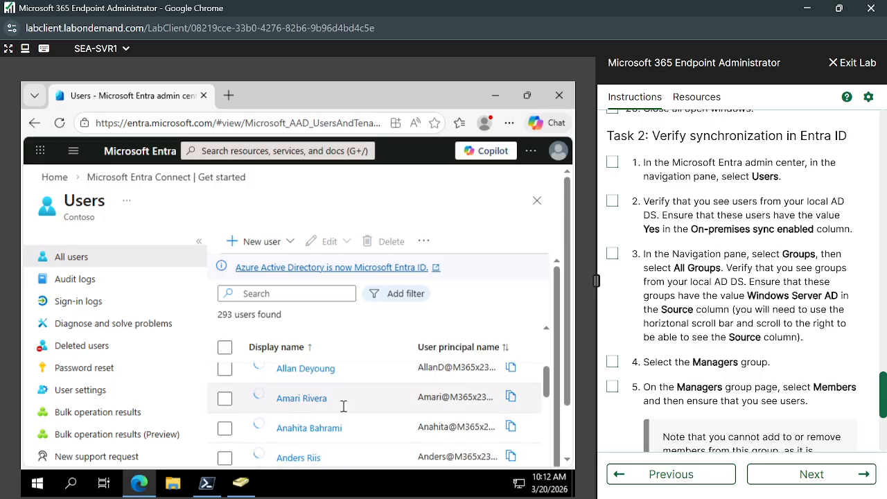
pyautogui.scroll(3, 347, 411)
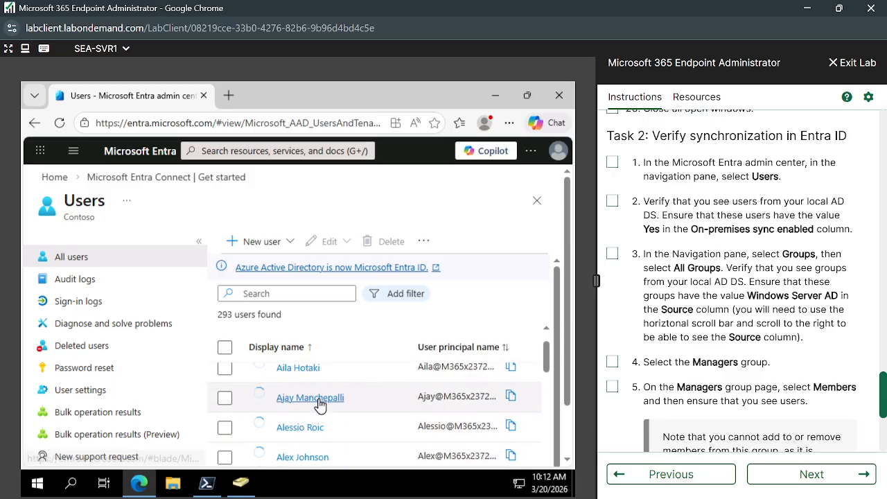
pyautogui.scroll(1, 307, 406)
# Open the first listed user's properties and check the On-premises sync enabled value.
pyautogui.click(305, 379)
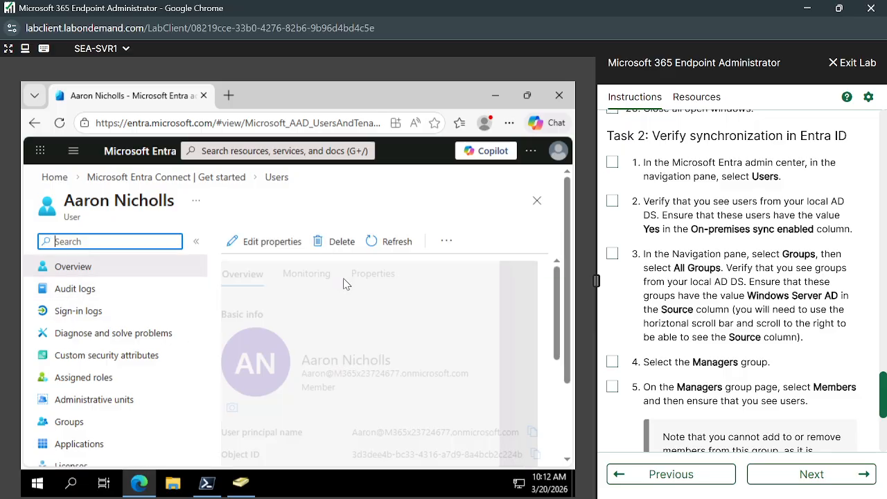
pyautogui.click(367, 272)
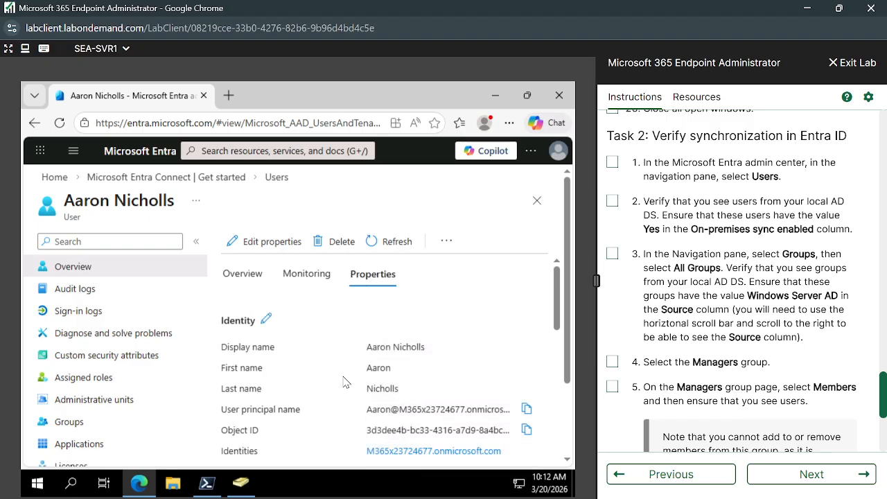
pyautogui.scroll(-10, 345, 382)
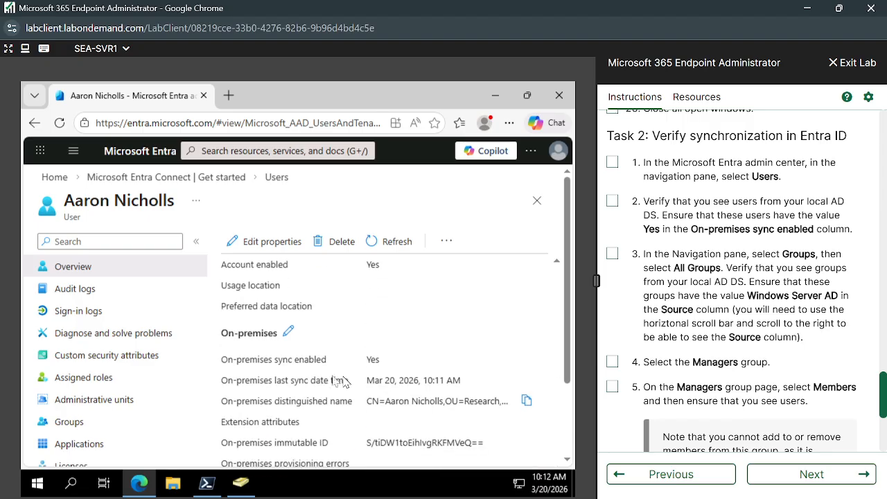
pyautogui.moveTo(222, 362); pyautogui.dragTo(392, 366)
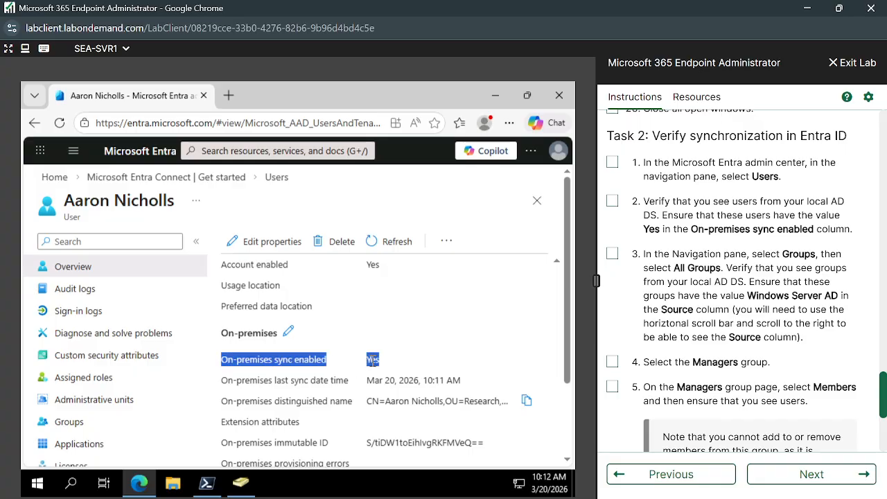
pyautogui.click(373, 361)
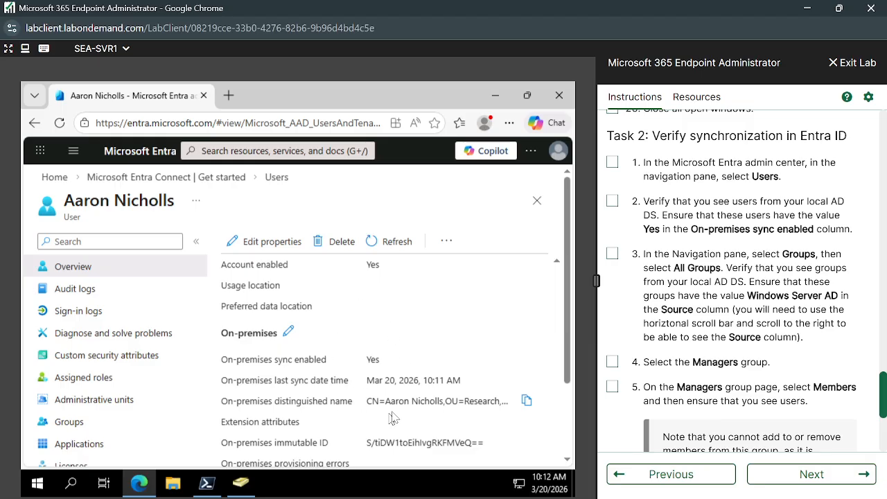
# Examine the Users container of Contoso.com in Active Directory Users and Computers, then minimize that window.
pyautogui.click(240, 483)
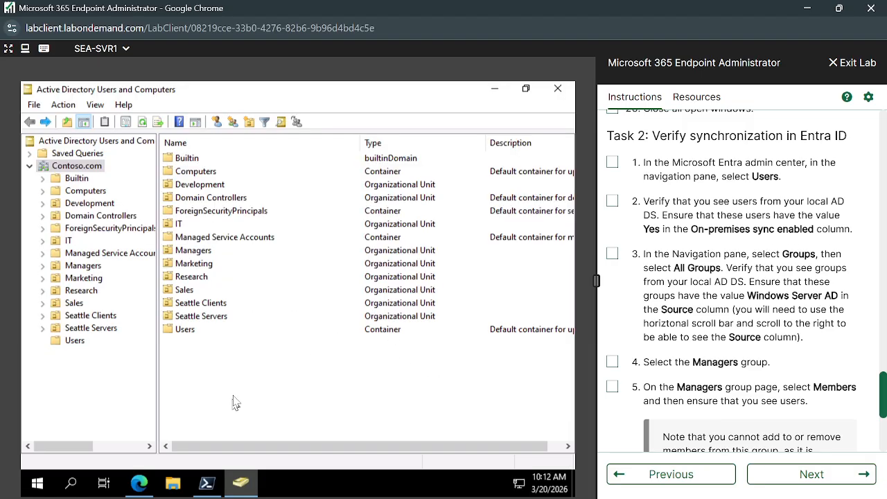
pyautogui.doubleClick(199, 333)
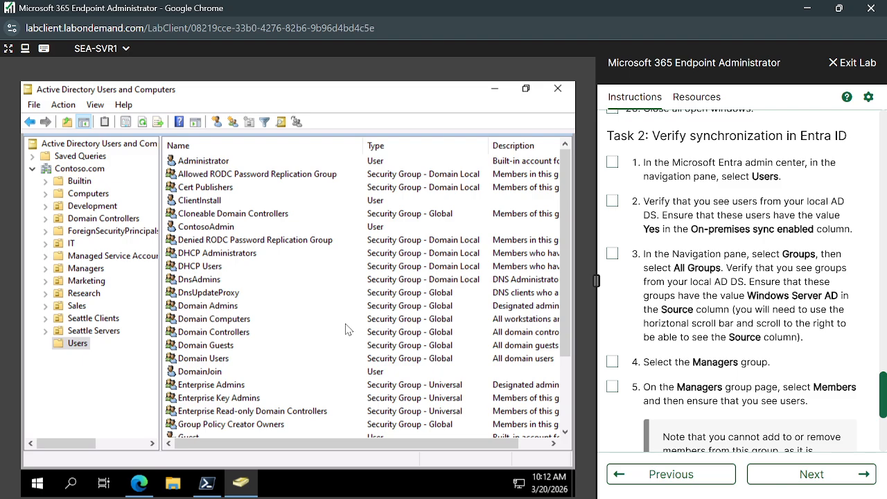
pyautogui.scroll(-3, 348, 330)
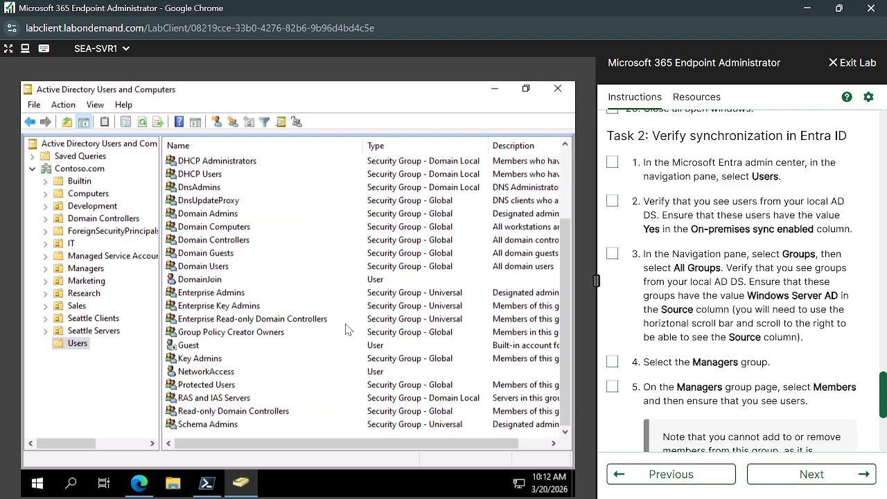
pyautogui.scroll(3, 348, 329)
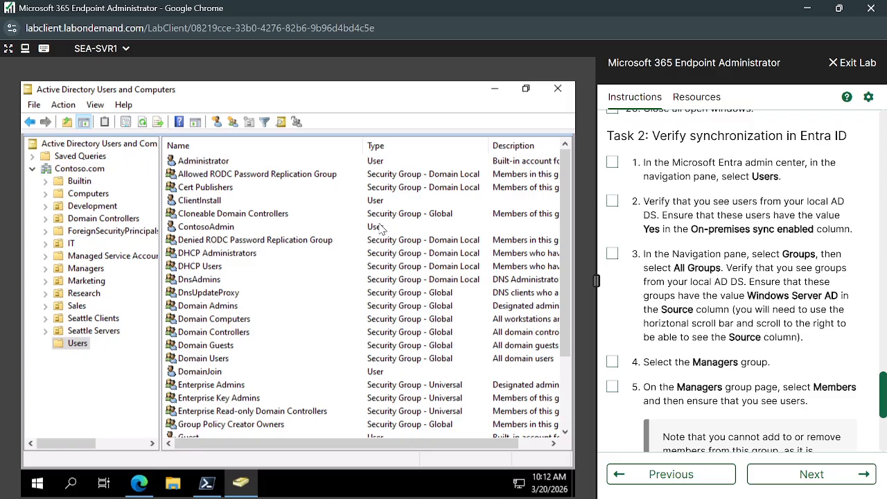
pyautogui.click(495, 92)
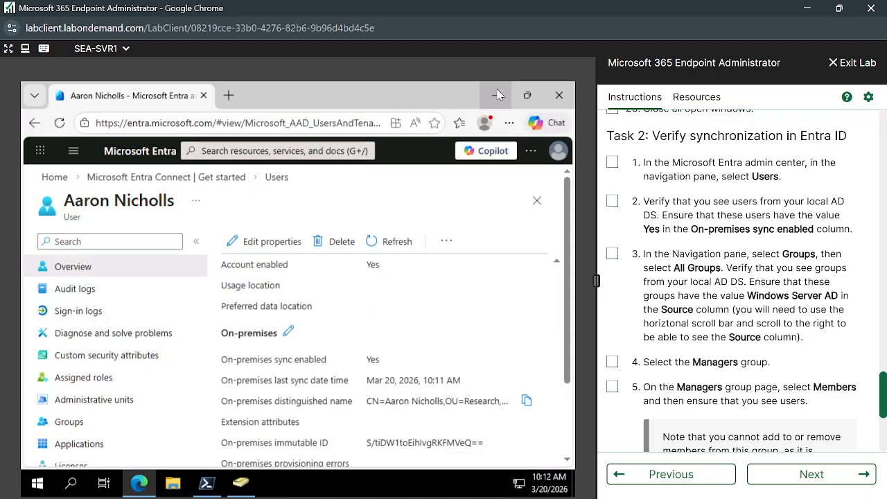
# Refresh the open user's details in the Entra admin center and return to the Identity properties.
pyautogui.scroll(5, 350, 338)
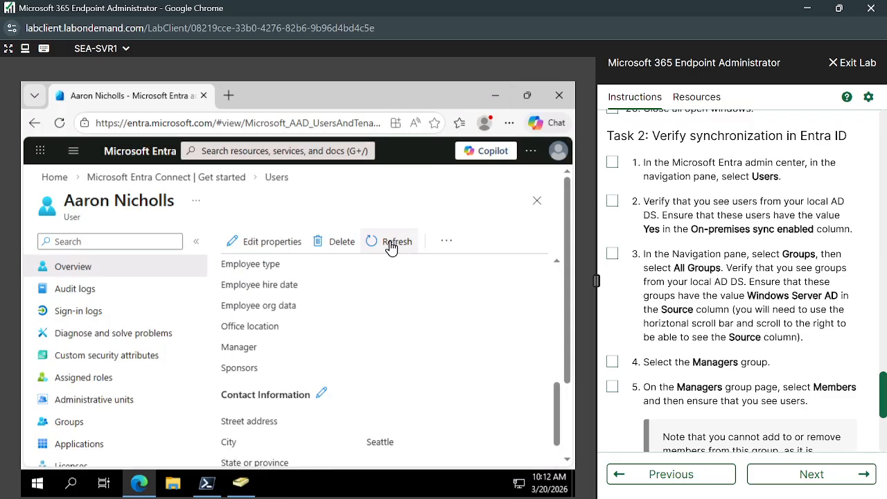
pyautogui.click(388, 243)
pyautogui.scroll(10, 388, 368)
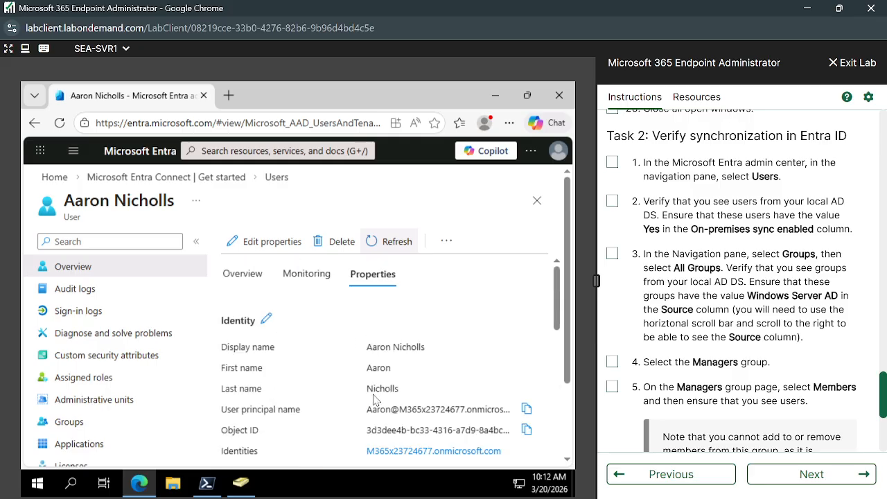
# Read the remaining group verification instructions and the lab results, then advance the lab guide to the next lab.
pyautogui.scroll(-3, 670, 354)
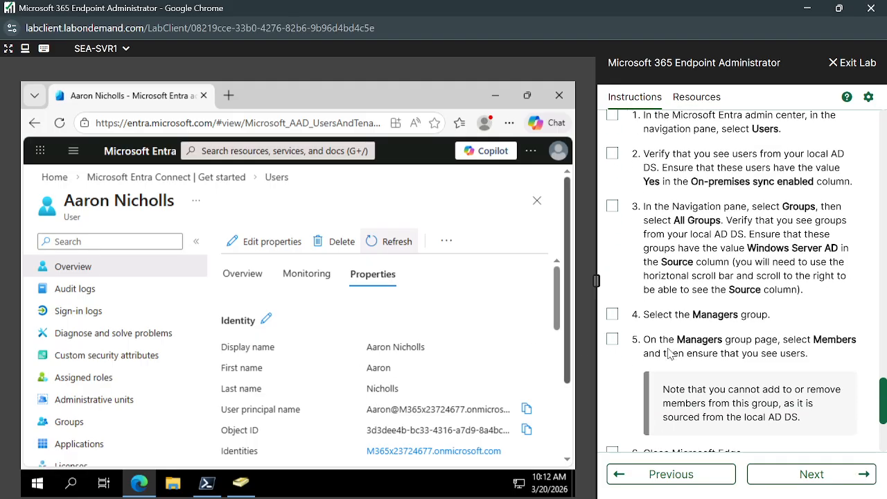
pyautogui.scroll(-1, 669, 350)
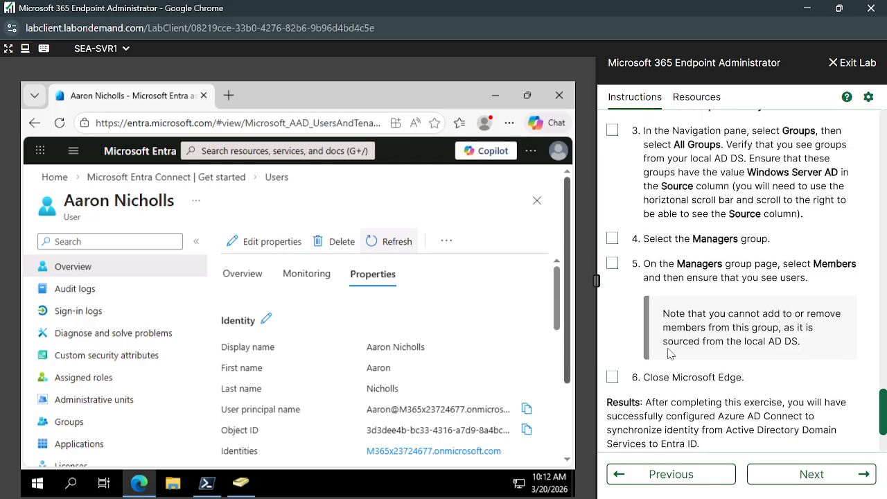
pyautogui.scroll(-1, 670, 354)
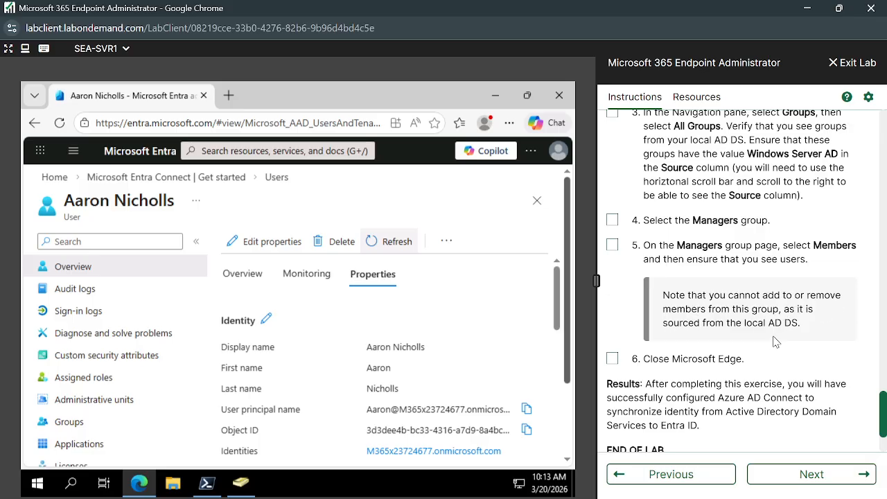
pyautogui.scroll(2, 774, 343)
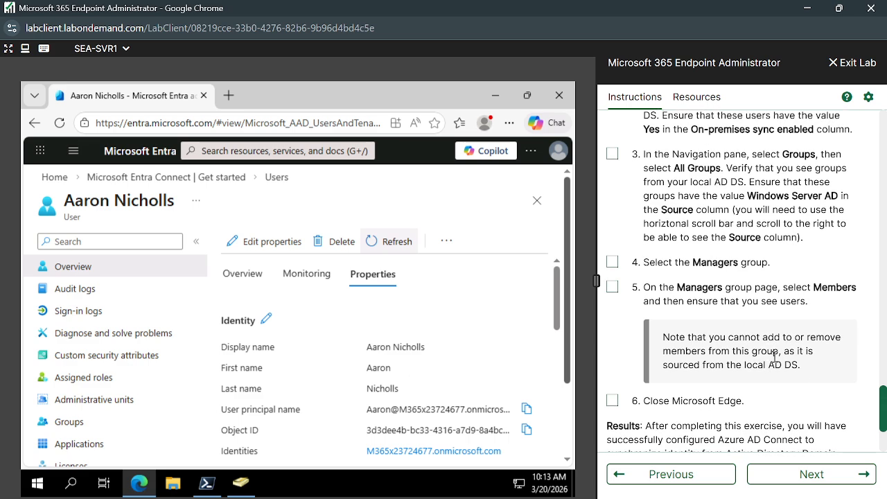
pyautogui.scroll(-2, 803, 378)
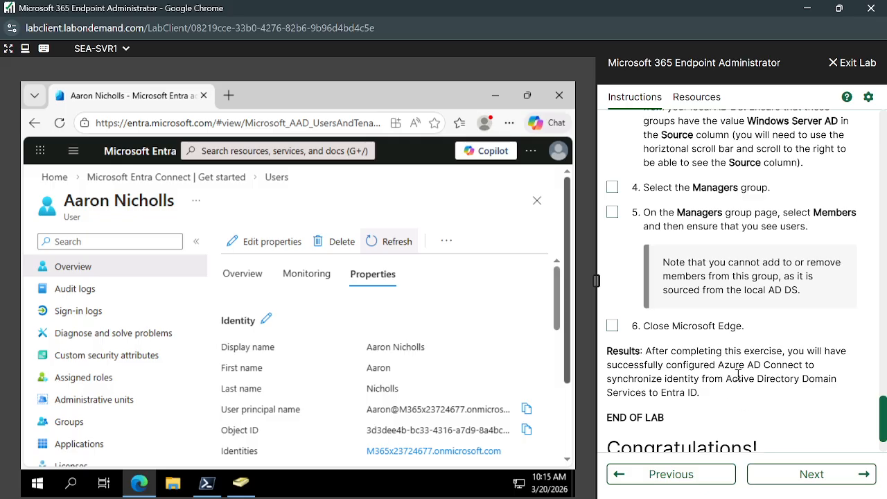
pyautogui.scroll(-1, 736, 376)
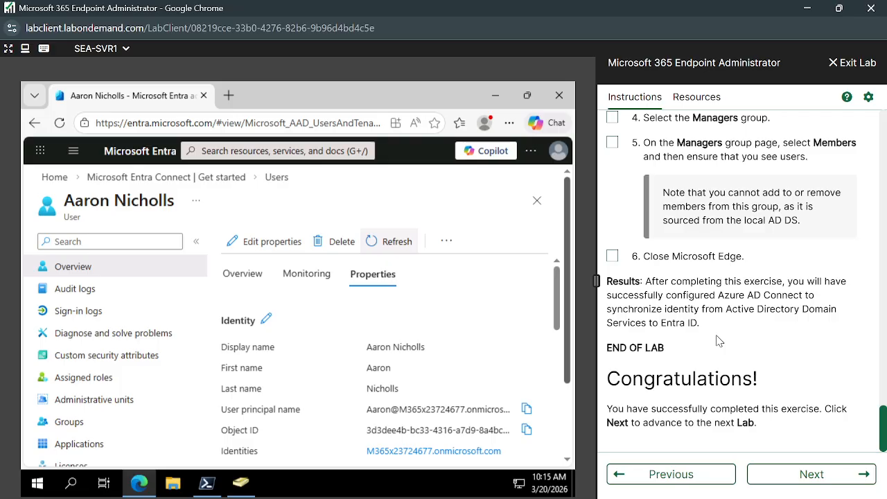
pyautogui.moveTo(646, 285); pyautogui.dragTo(823, 301)
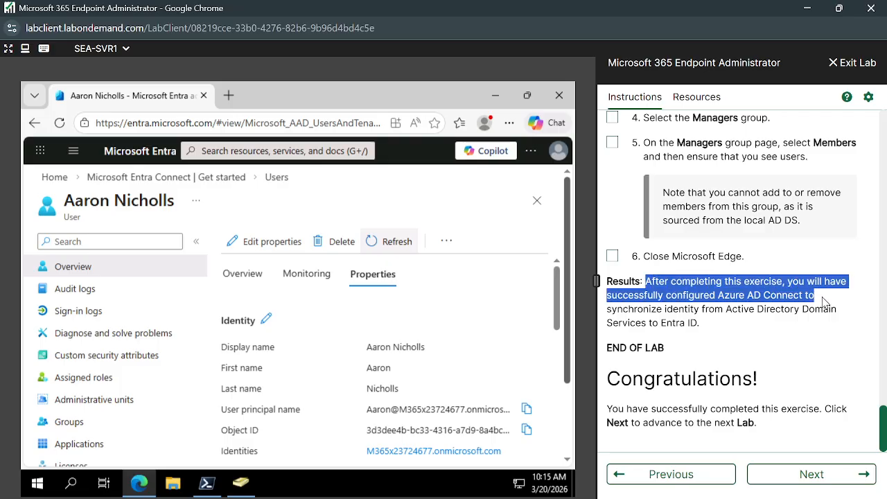
pyautogui.click(707, 301)
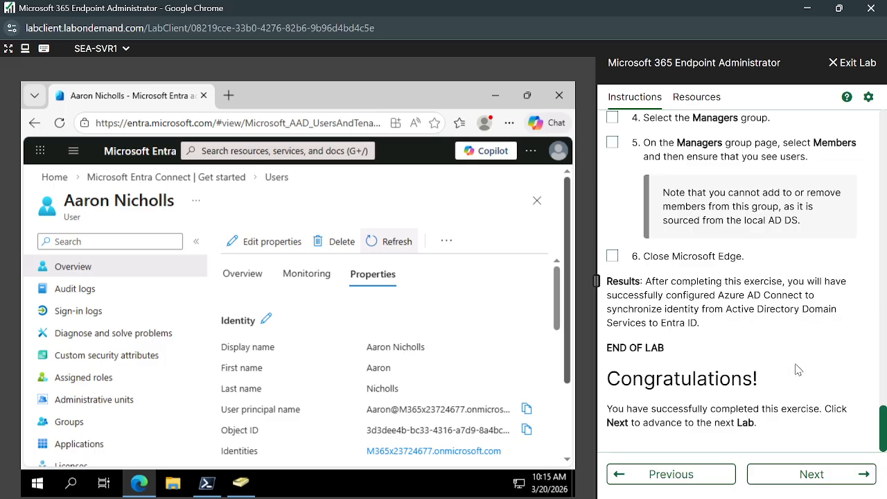
pyautogui.click(827, 476)
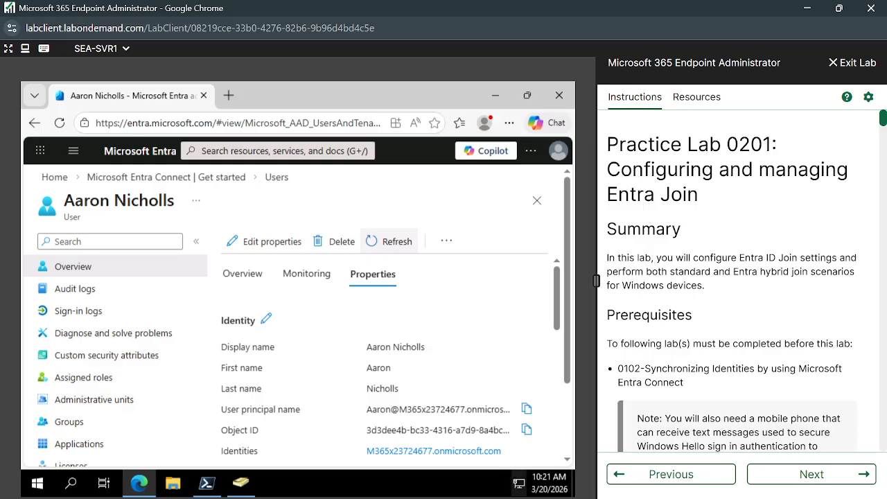
pyautogui.moveTo(552, 498)
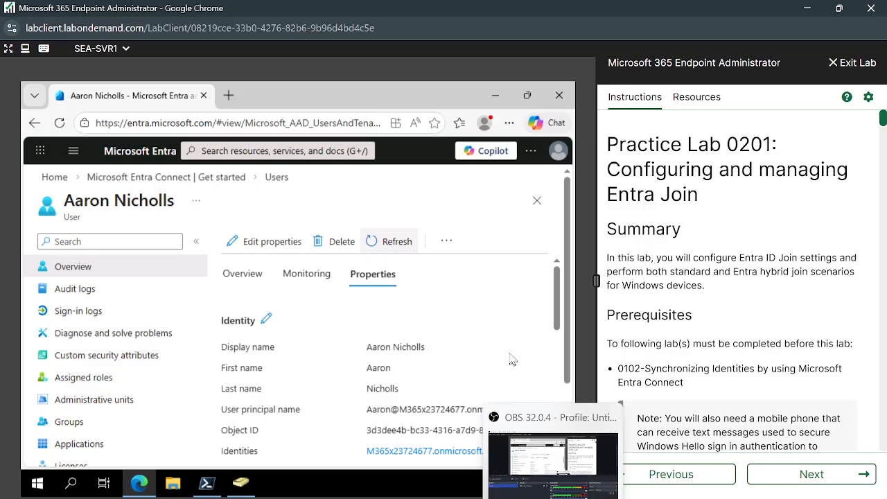